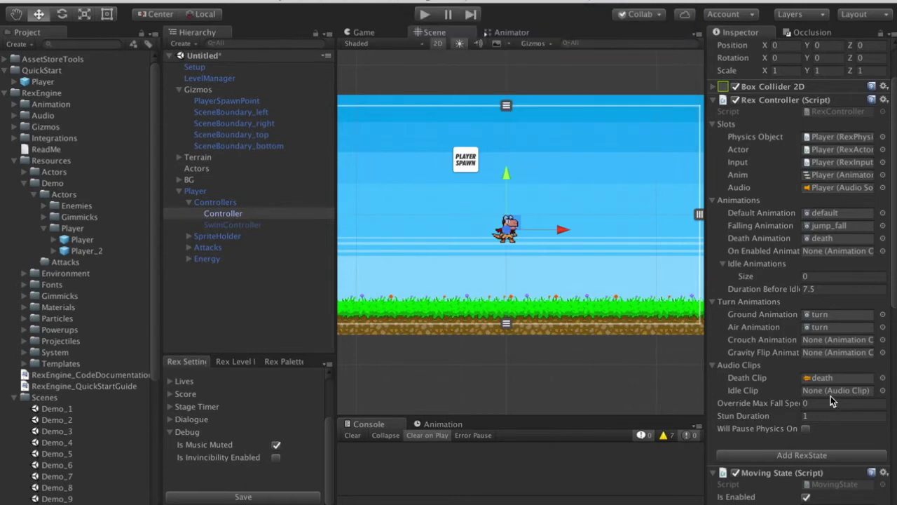
scroll(831, 396, "up", 1)
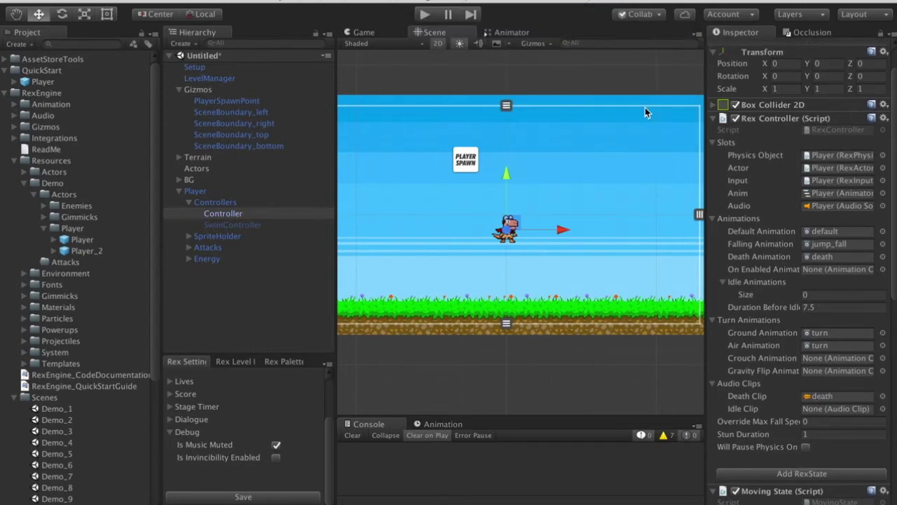
left_click(425, 15)
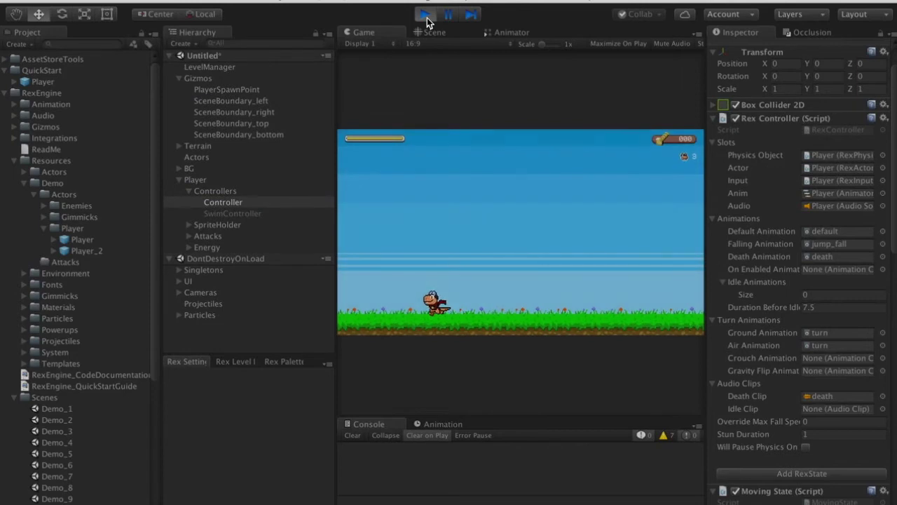
key("Right")
key("Left")
key("Right")
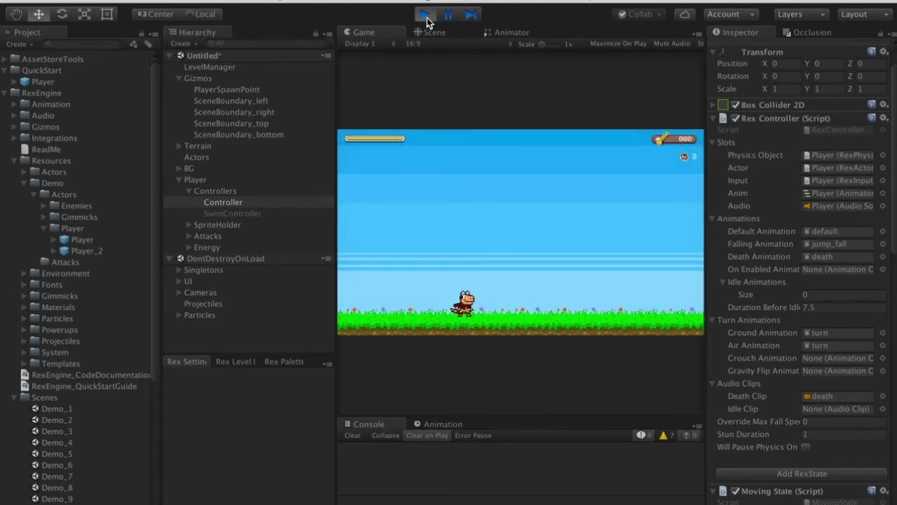
left_click(425, 14)
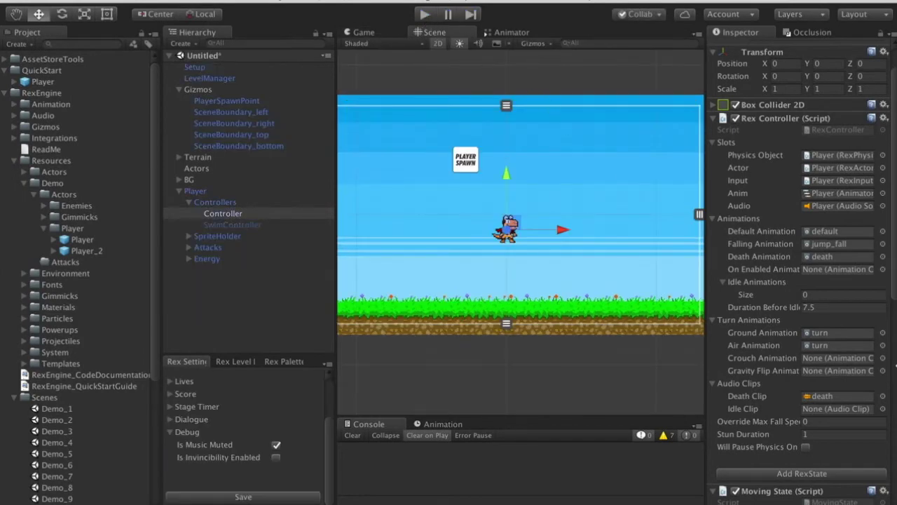
Set Moving State Acceleration to 0.25 and Deceleration to 0.1.
scroll(767, 338, "down", 5)
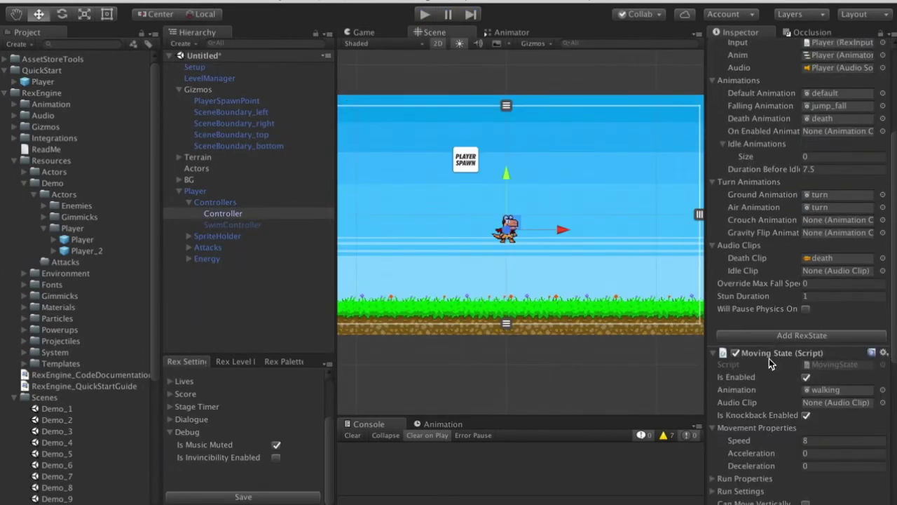
scroll(769, 358, "down", 1)
left_click(810, 437)
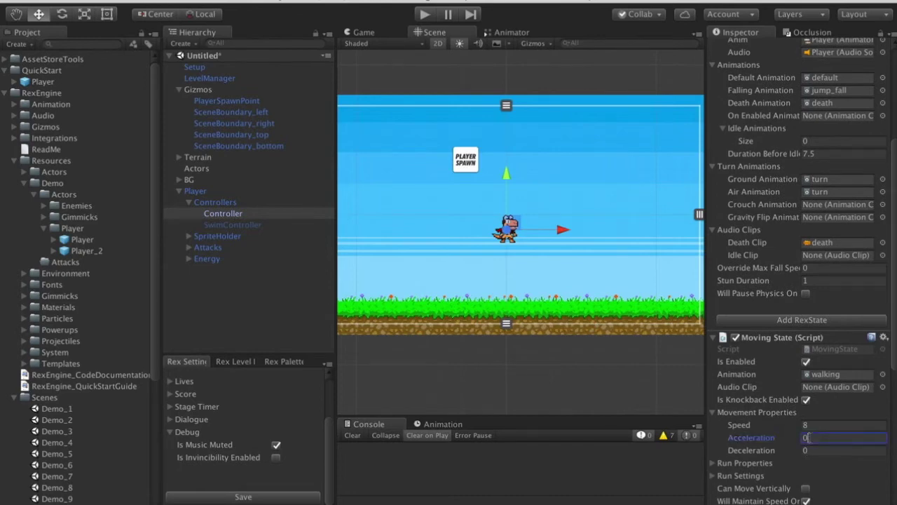
double_click(807, 437)
type(".25")
key("Tab")
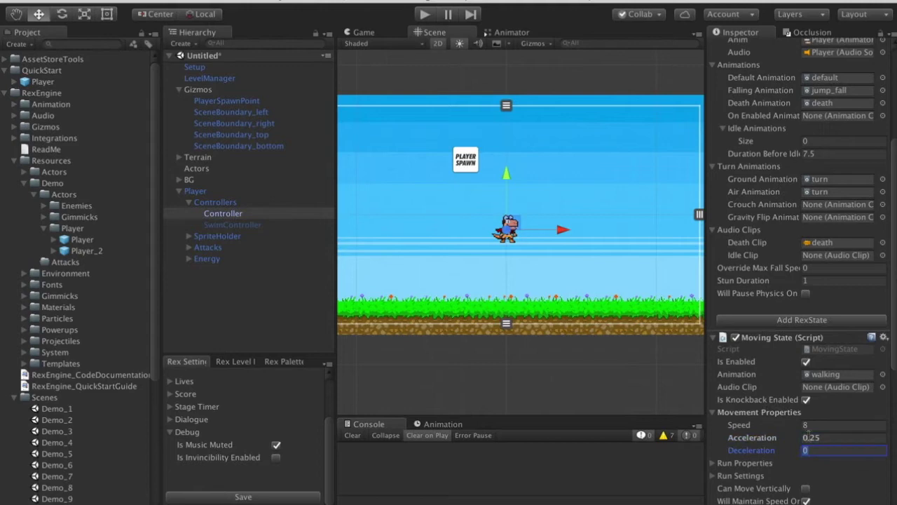
type(".1")
Play-test walking right and left with the new movement values, then stop the run.
left_click(418, 16)
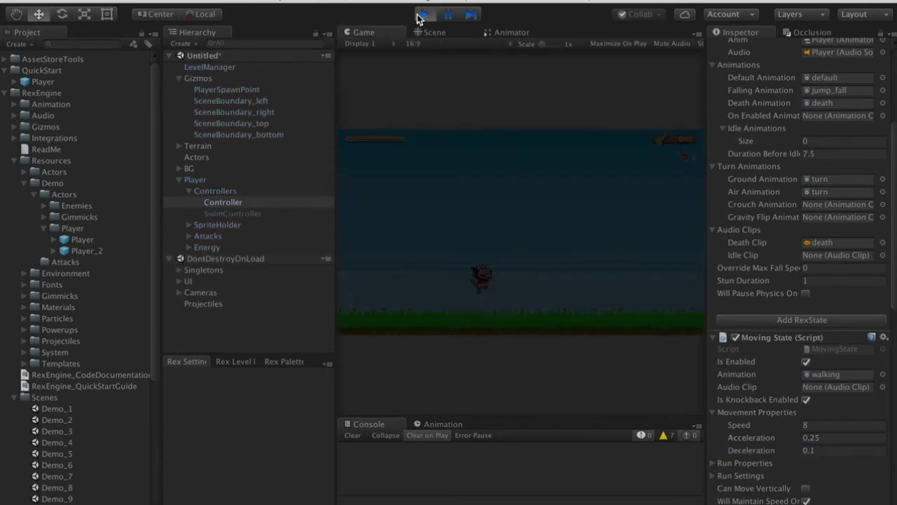
key("Right")
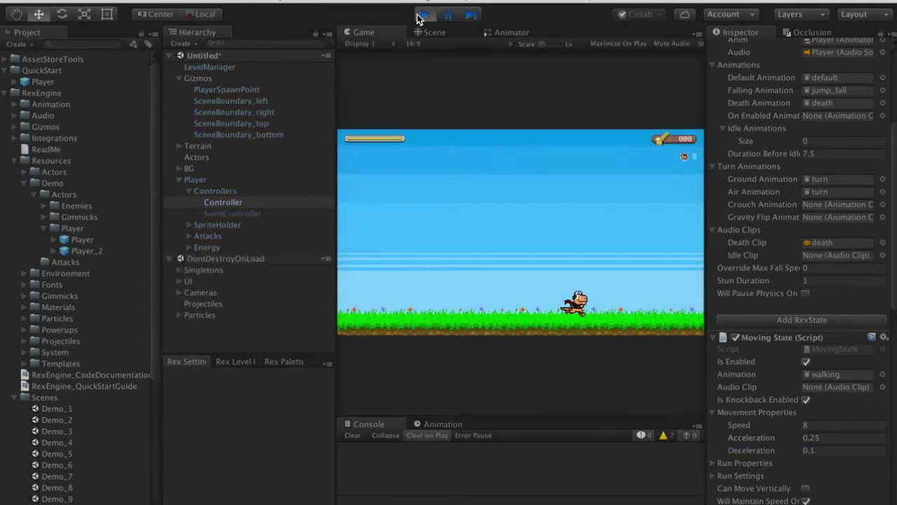
key("Left")
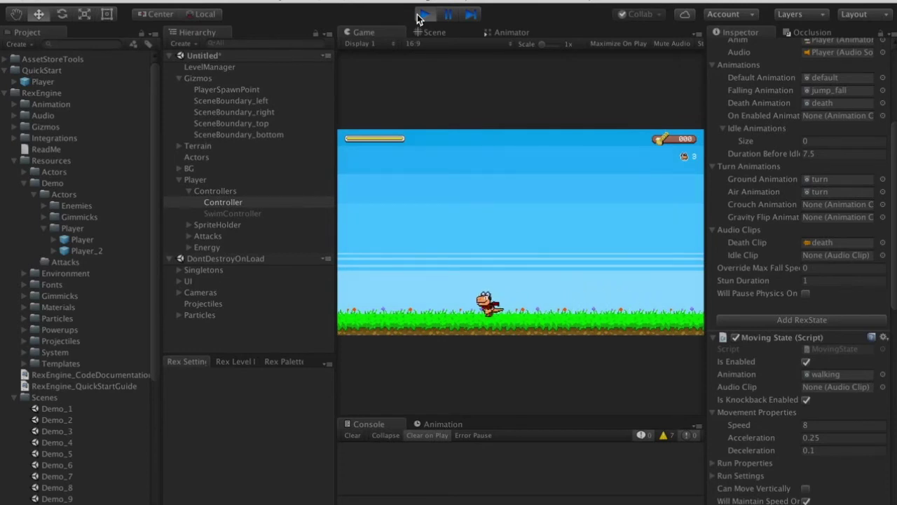
left_click(423, 14)
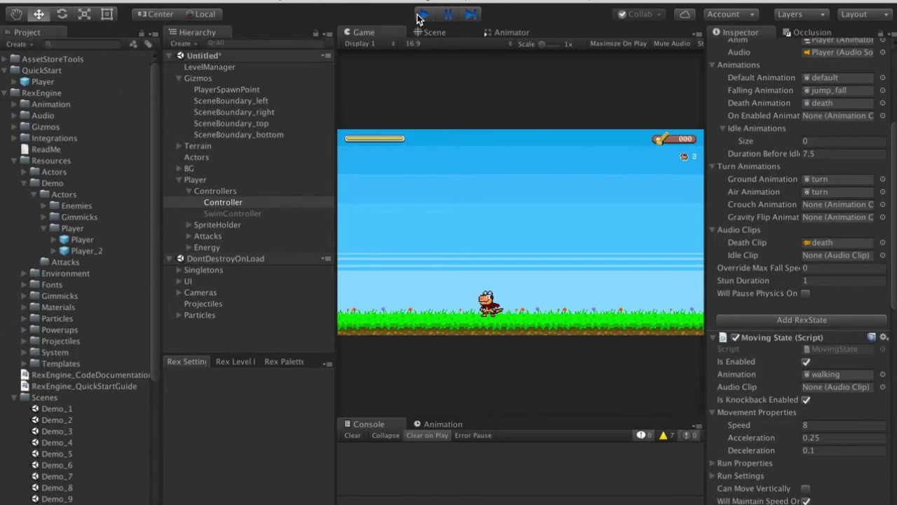
scroll(787, 391, "down", 8)
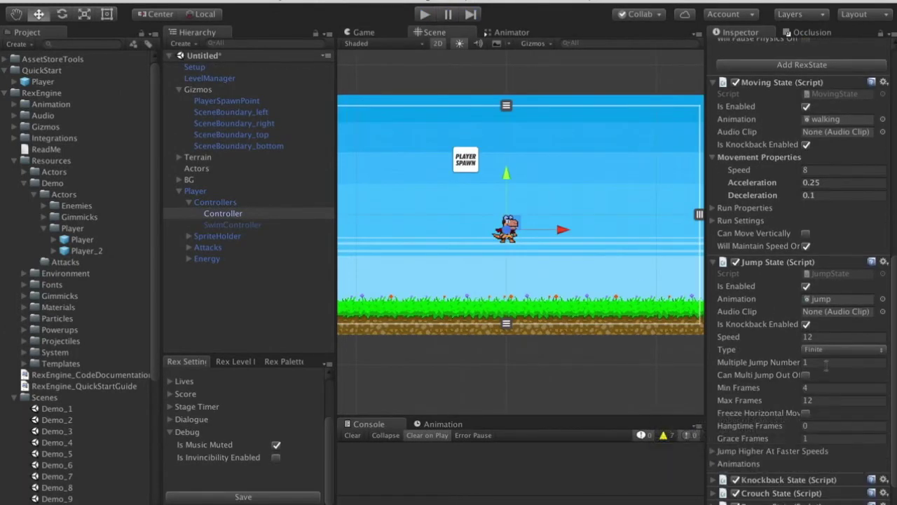
Set Jump State's Multiple Jump Number to 2 and test double jumping in a play run.
left_click(827, 361)
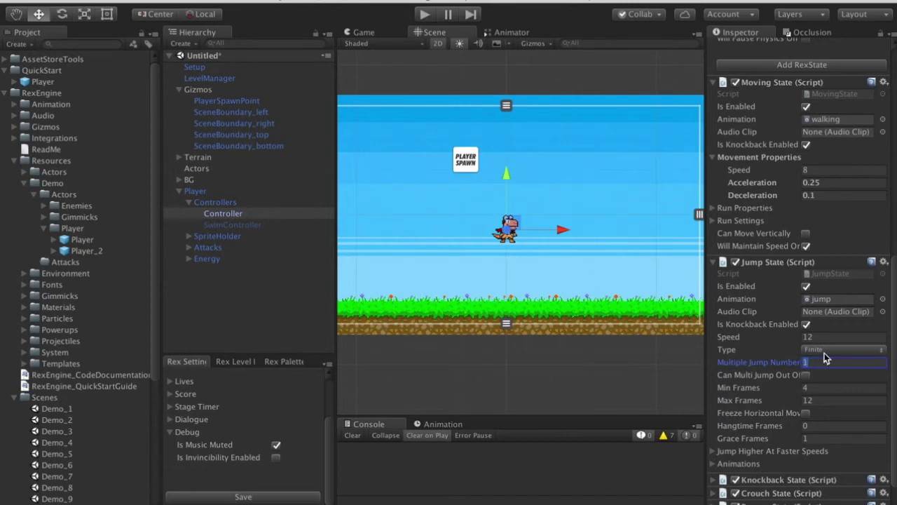
type("2")
left_click(427, 15)
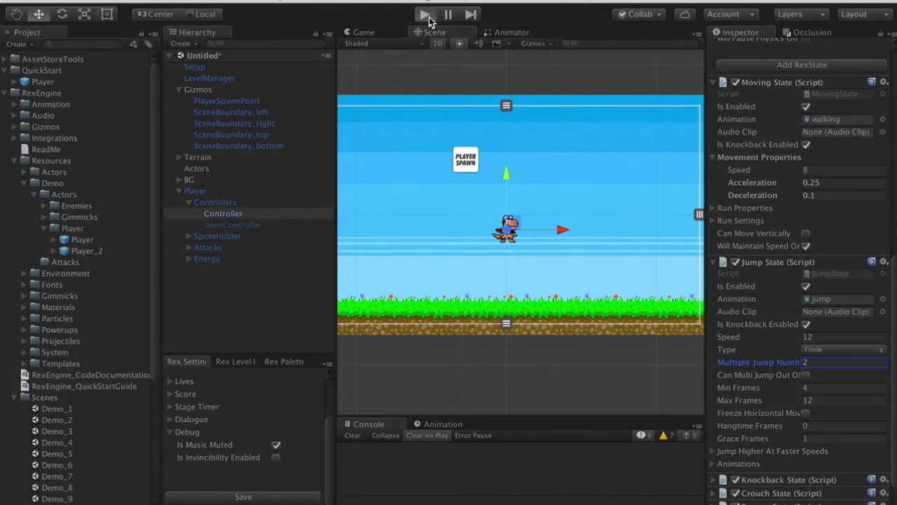
key("space")
key("space")
key("space")
key("Right")
key("space")
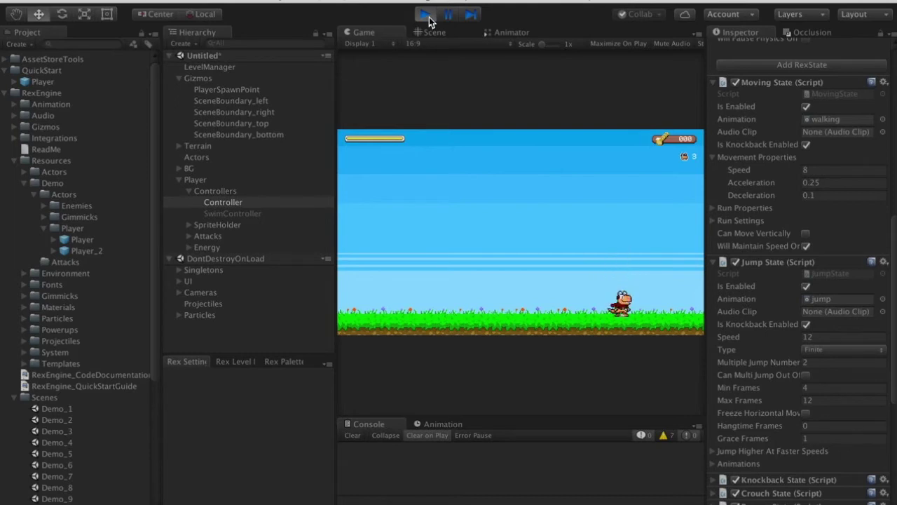
left_click(429, 17)
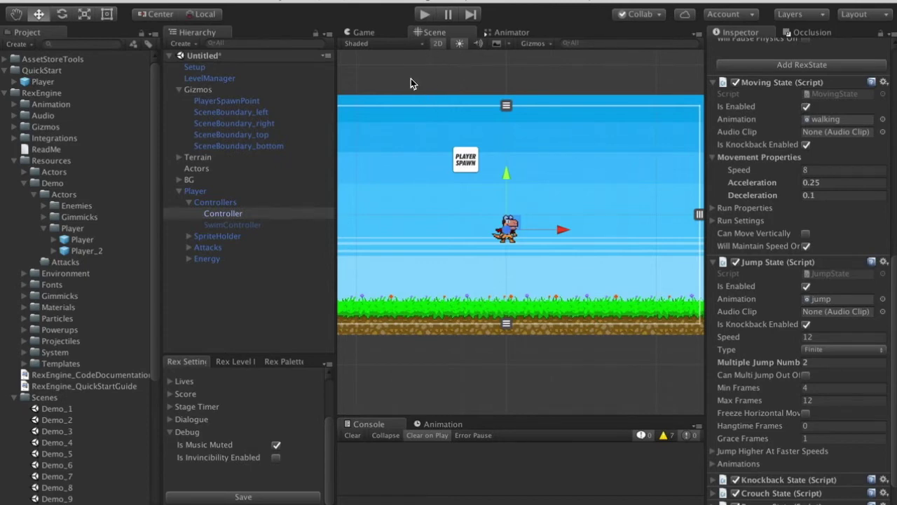
Select the Player and move it down and left near the grass.
scroll(807, 392, "down", 2)
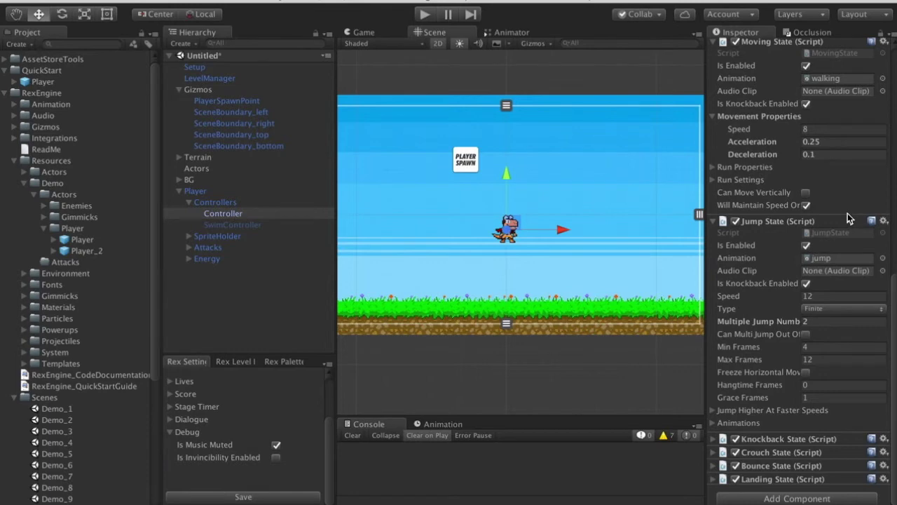
mouse_move(804, 205)
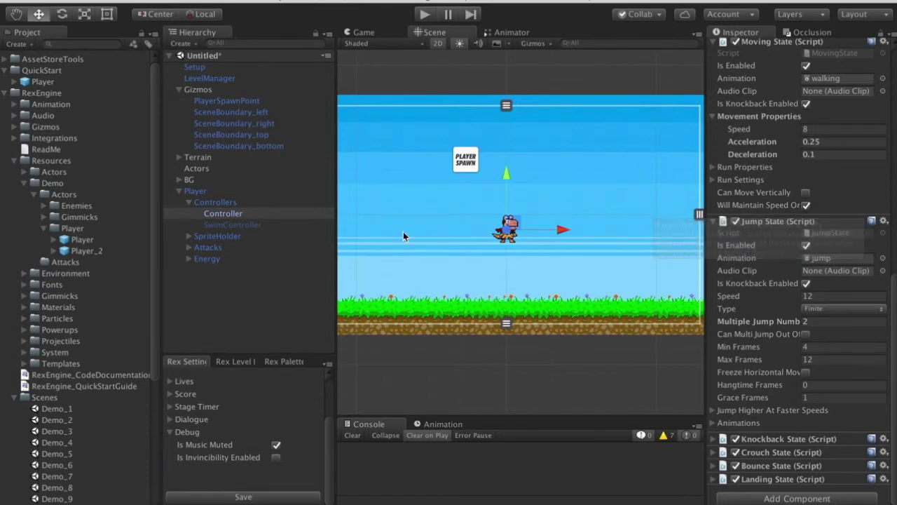
left_click(203, 192)
left_click_drag(512, 233, 400, 280)
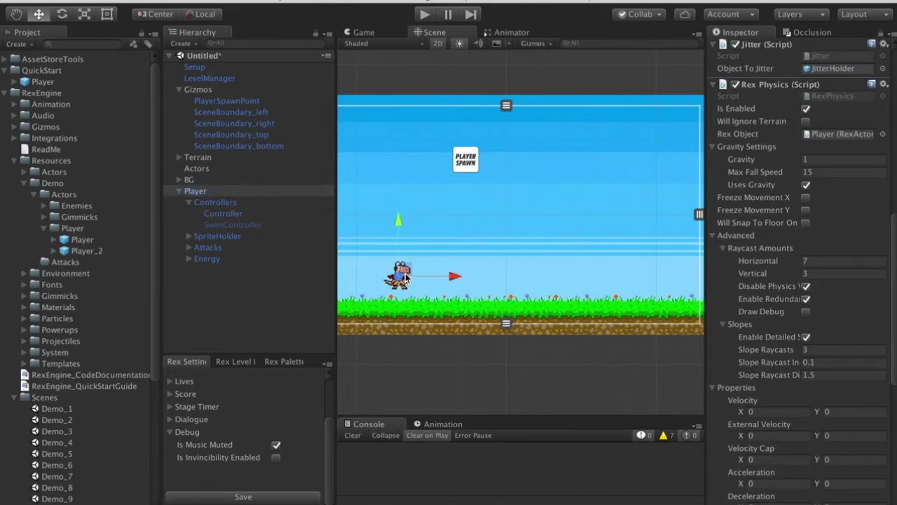
Browse the Player's SpriteHolder and Sprites children and inspect the Sprite and Player components.
left_click(189, 203)
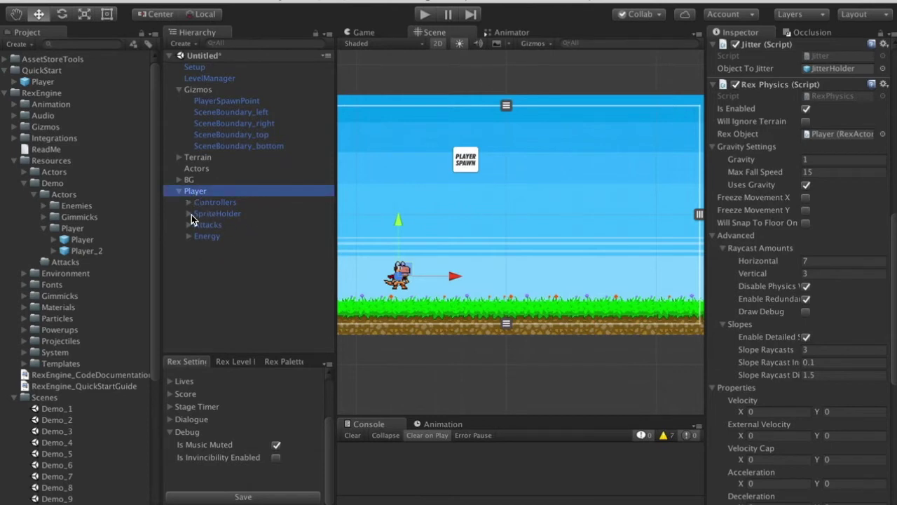
left_click(190, 214)
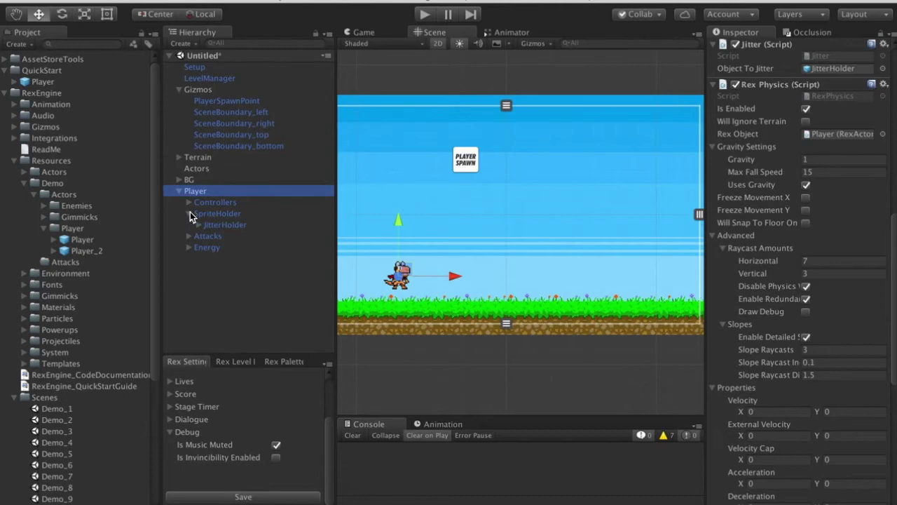
left_click(211, 238)
left_click(225, 246)
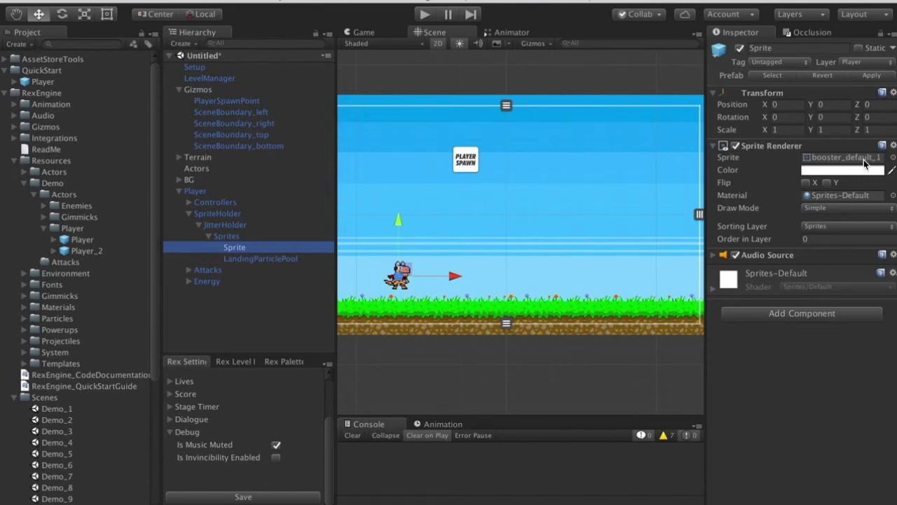
left_click(196, 192)
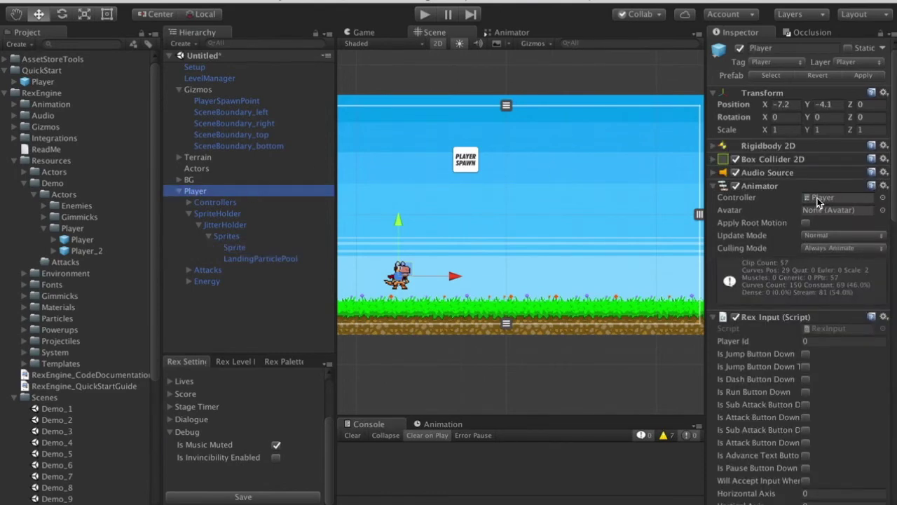
Review MeleeAttack and ProjectileAttack, compare HP and WeaponEnergy bar settings, then start a play-test.
left_click(188, 270)
left_click(220, 281)
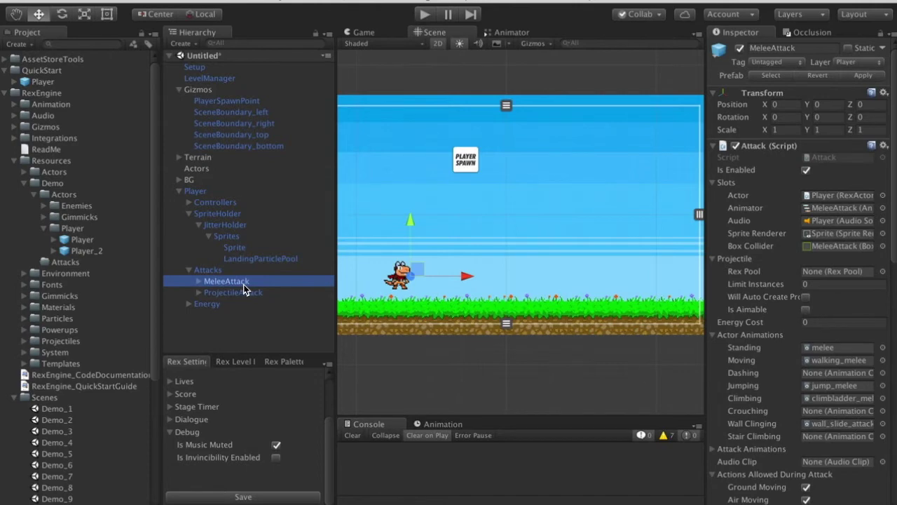
left_click(249, 292)
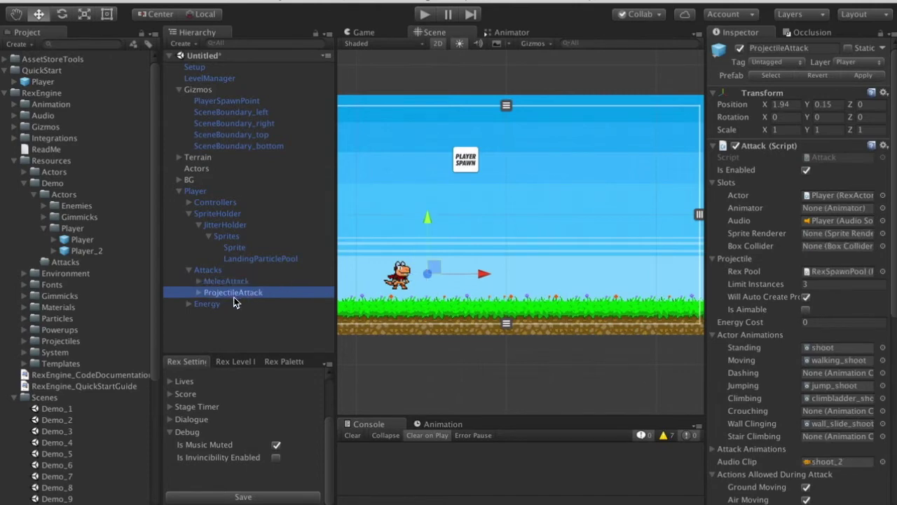
left_click(187, 306)
left_click(203, 314)
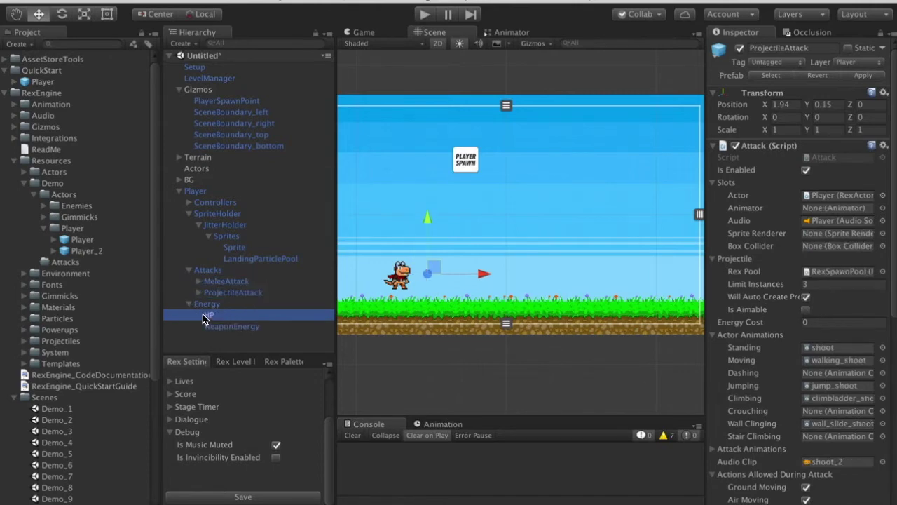
left_click(242, 327)
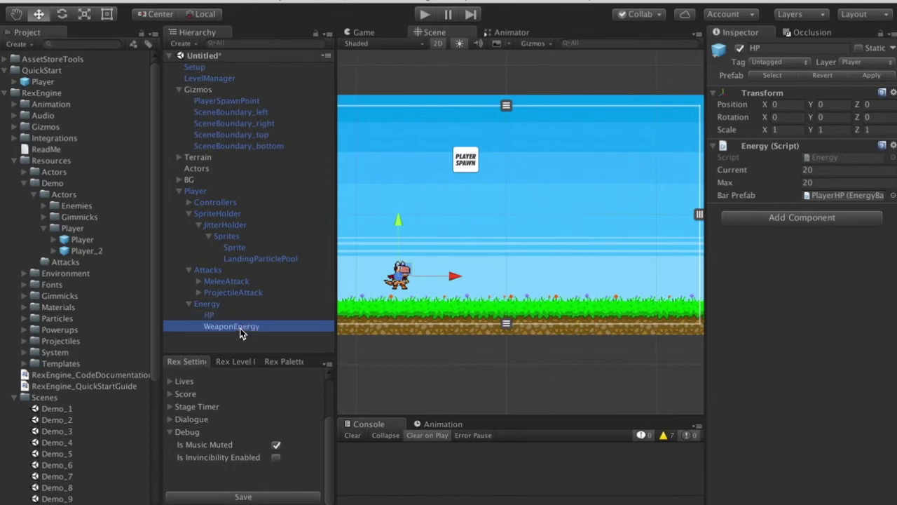
left_click(228, 317)
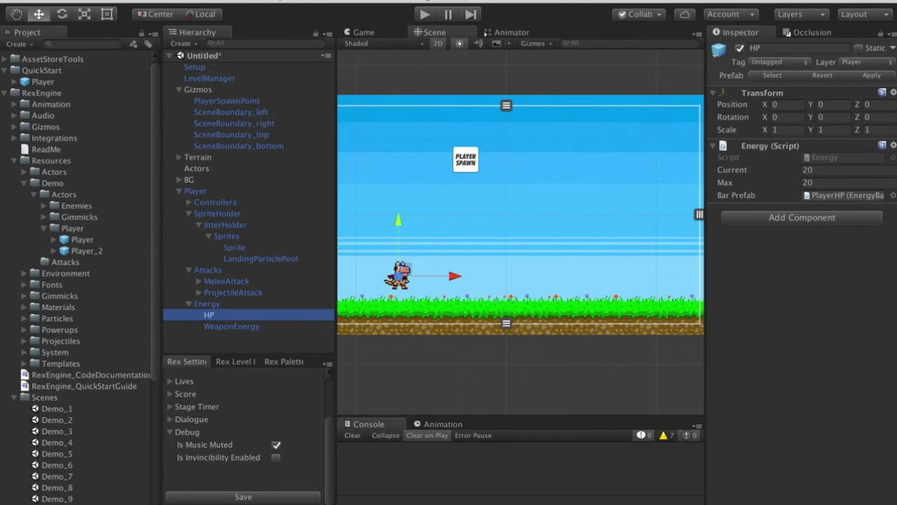
left_click(178, 191)
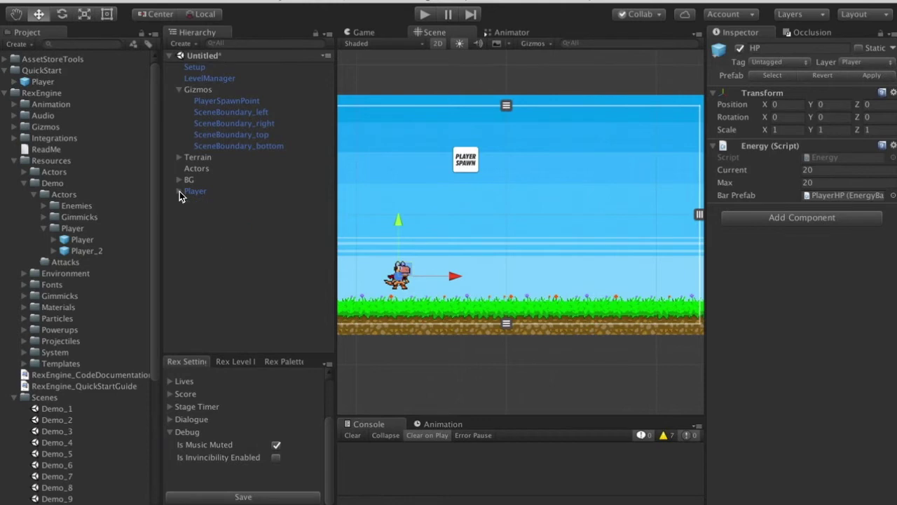
left_click(425, 15)
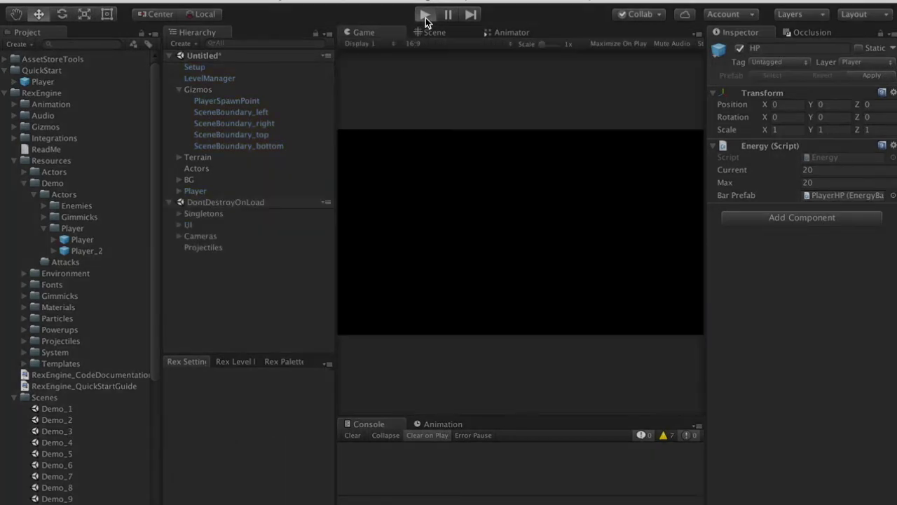
Test the player's sword and projectile attacks with the x key, then stop the run.
key("x")
key("x")
key("x")
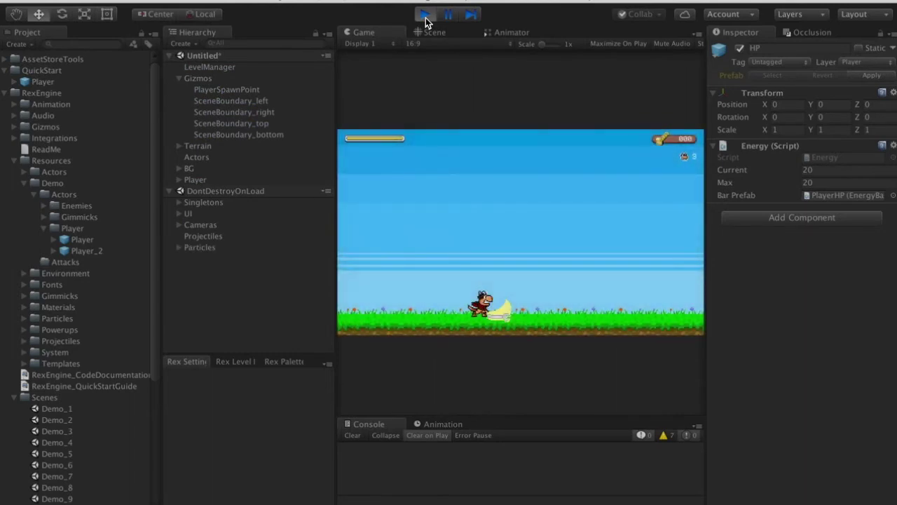
key("x")
key("x")
left_click(426, 17)
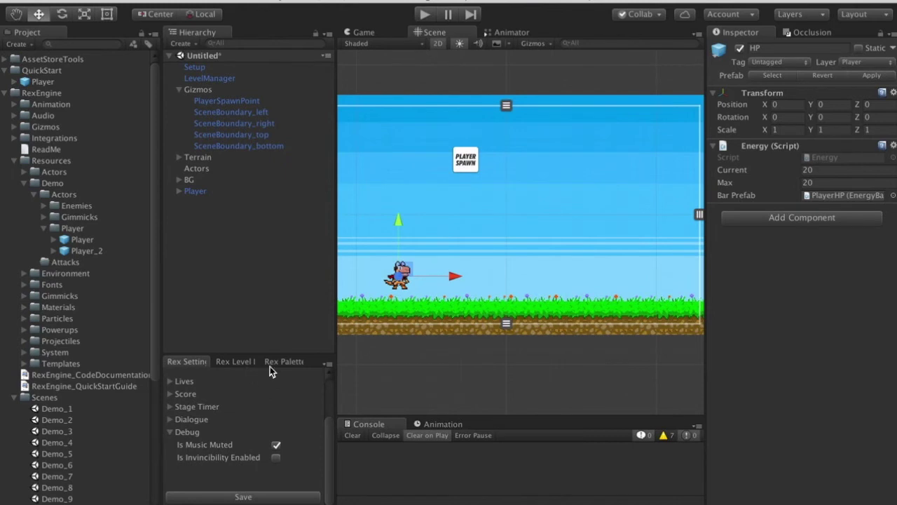
Create an Enemy from the Rex Palette template and place it on the ground at the right.
left_click(237, 362)
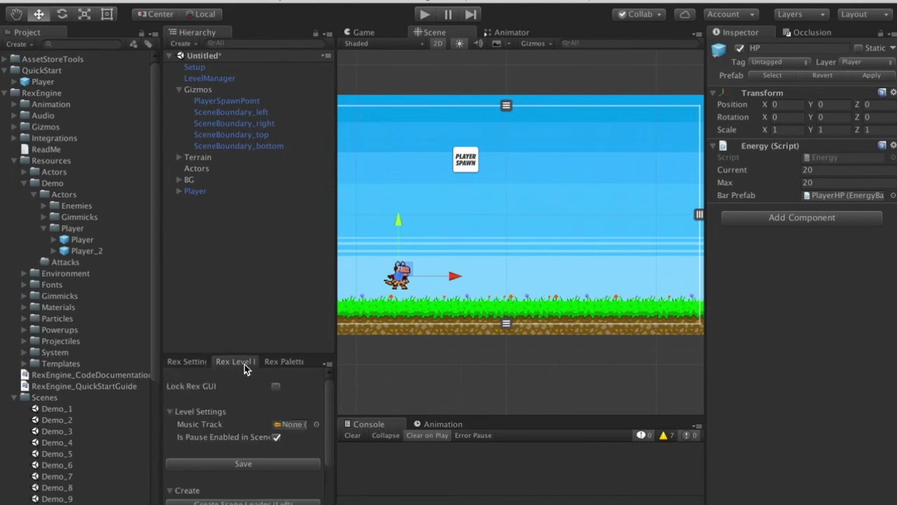
scroll(254, 404, "down", 1)
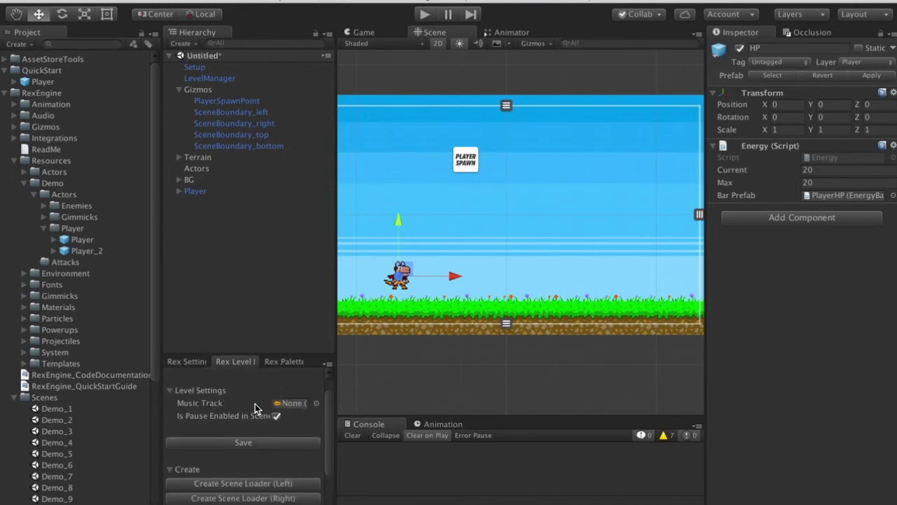
left_click(283, 361)
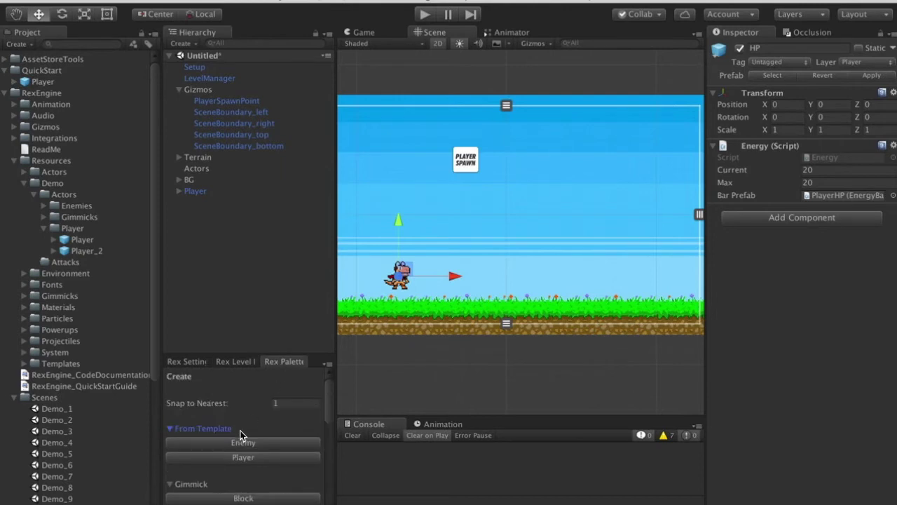
left_click(293, 445)
left_click_drag(512, 225, 634, 273)
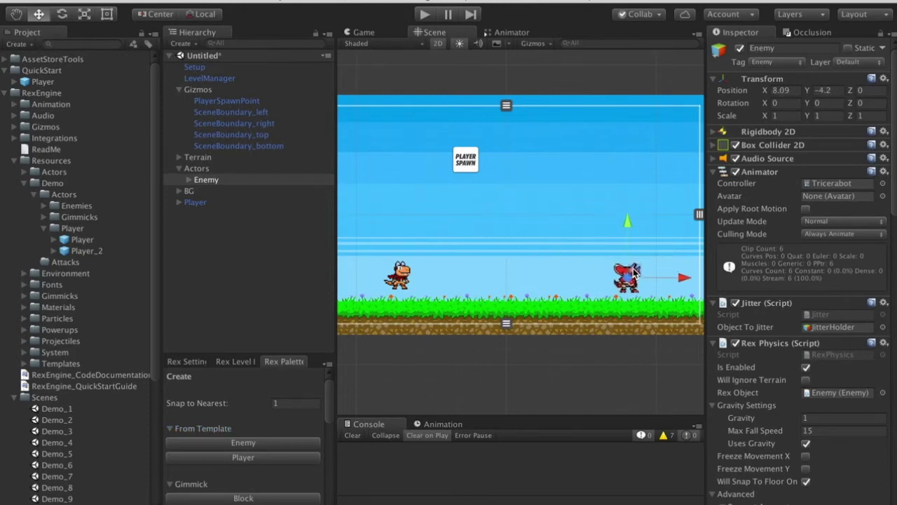
Play-test the level, running the player right toward the enemy.
scroll(779, 357, "down", 5)
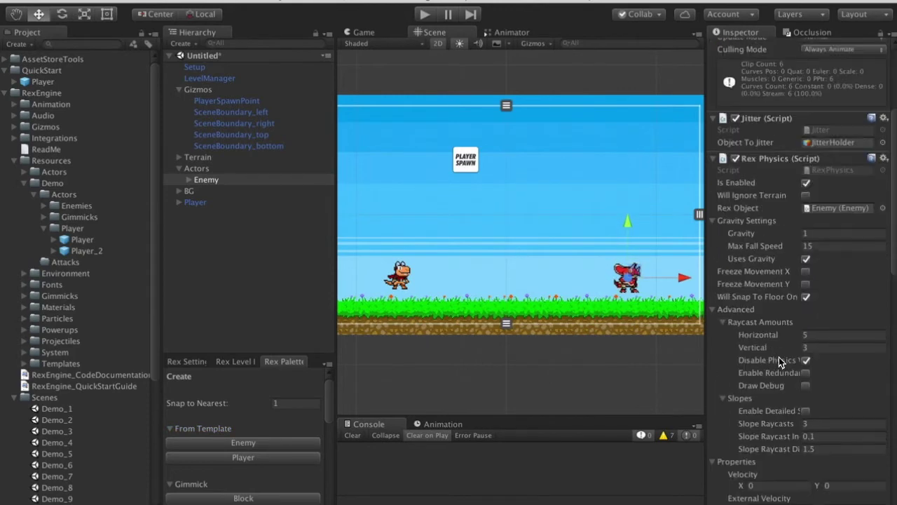
left_click(426, 14)
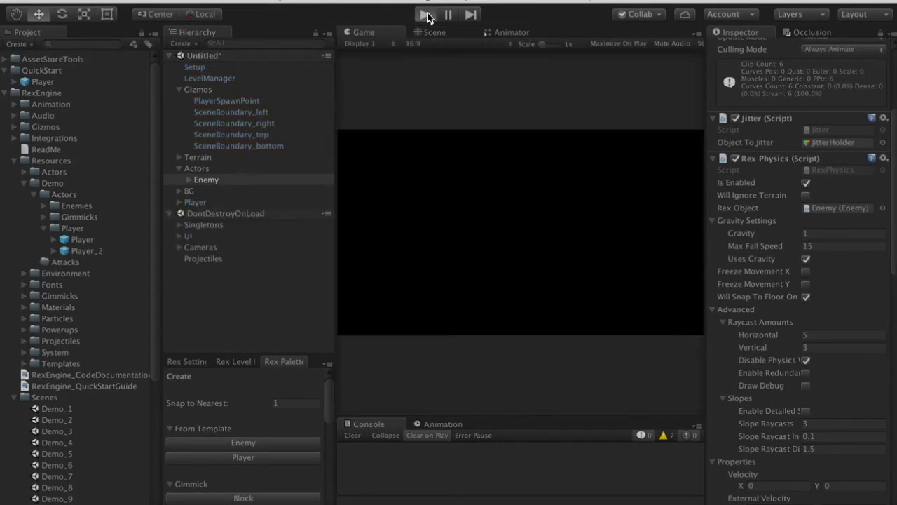
key("Right")
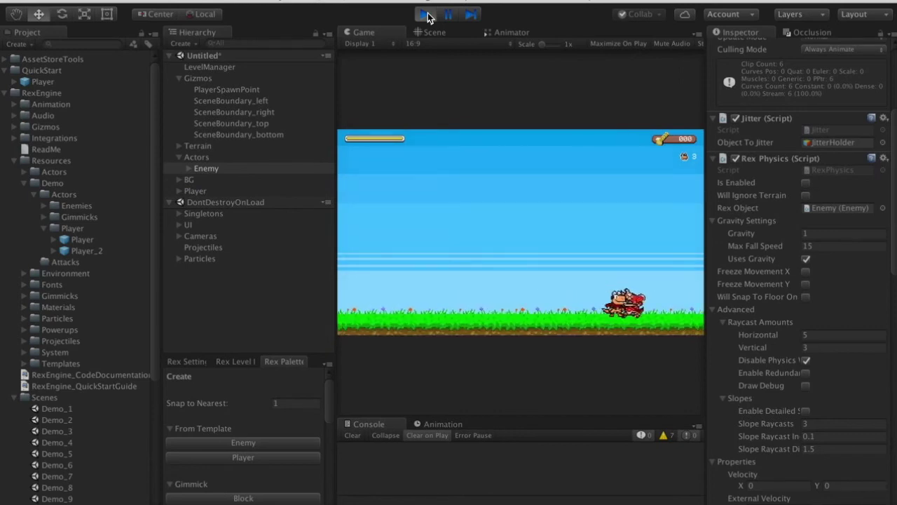
Stop the test run and expand the Enemy's Controllers group in the Hierarchy.
left_click(427, 18)
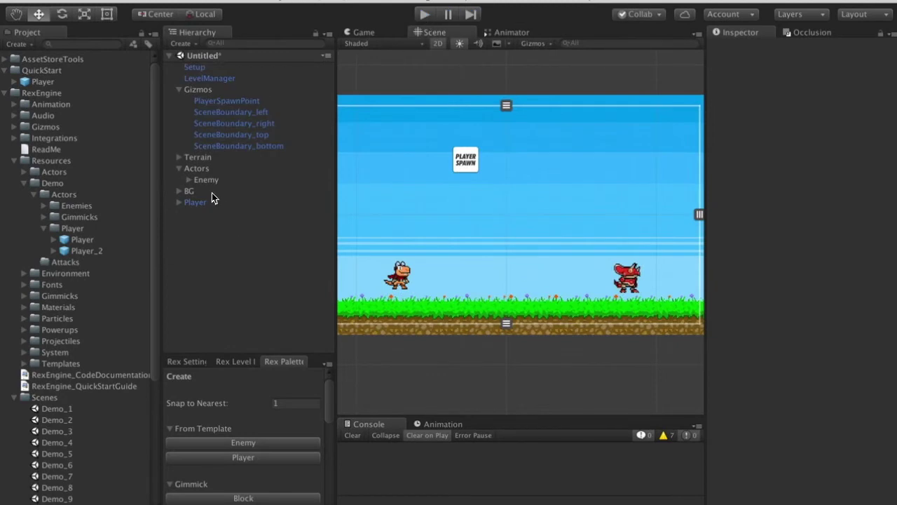
left_click(208, 182)
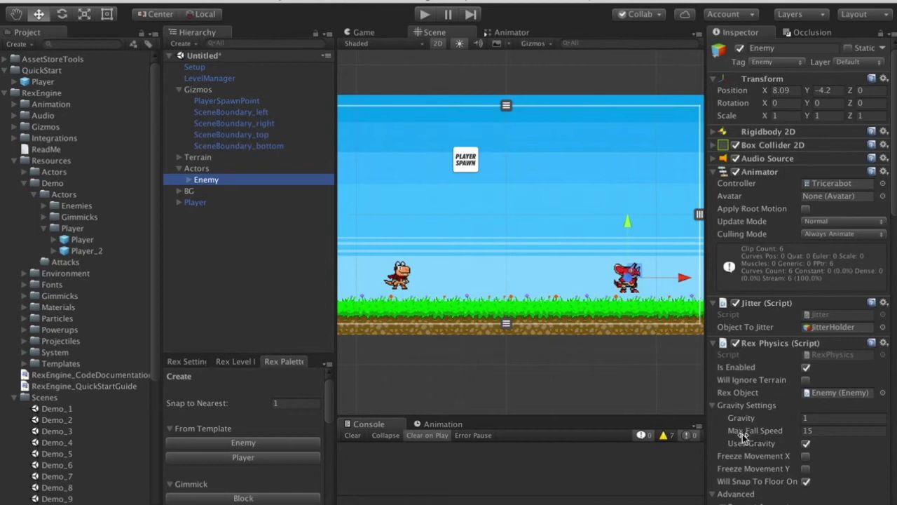
scroll(775, 323, "down", 1)
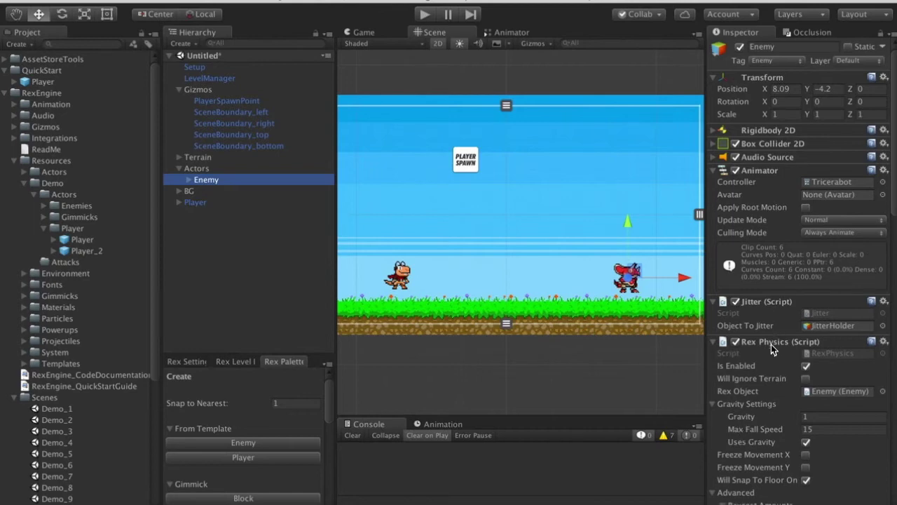
scroll(771, 344, "down", 1)
left_click(187, 179)
left_click(198, 190)
Select the enemy's Controller and scroll through its Inspector components.
left_click(223, 204)
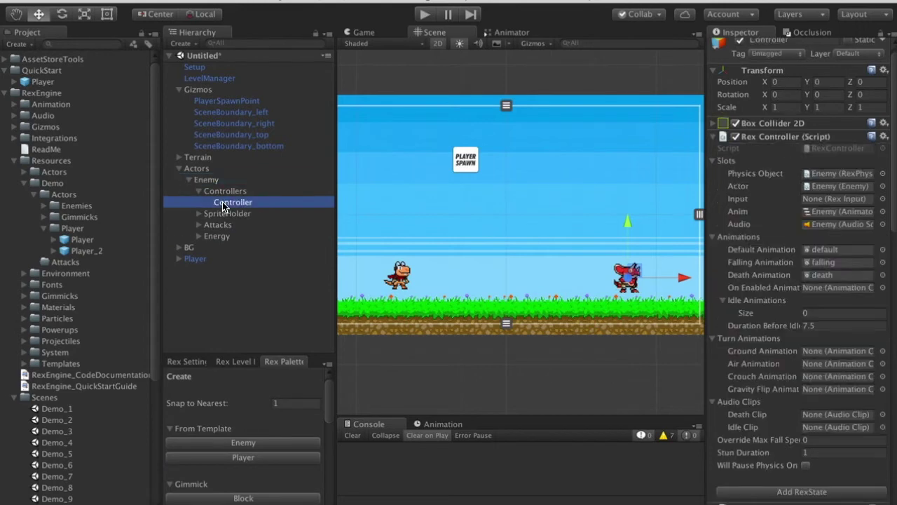
scroll(771, 246, "down", 8)
scroll(765, 281, "down", 2)
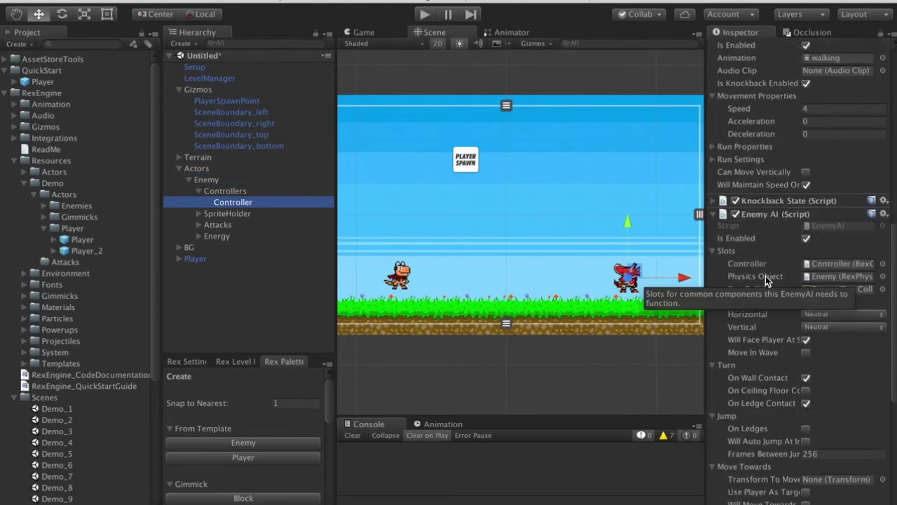
scroll(868, 374, "down", 10)
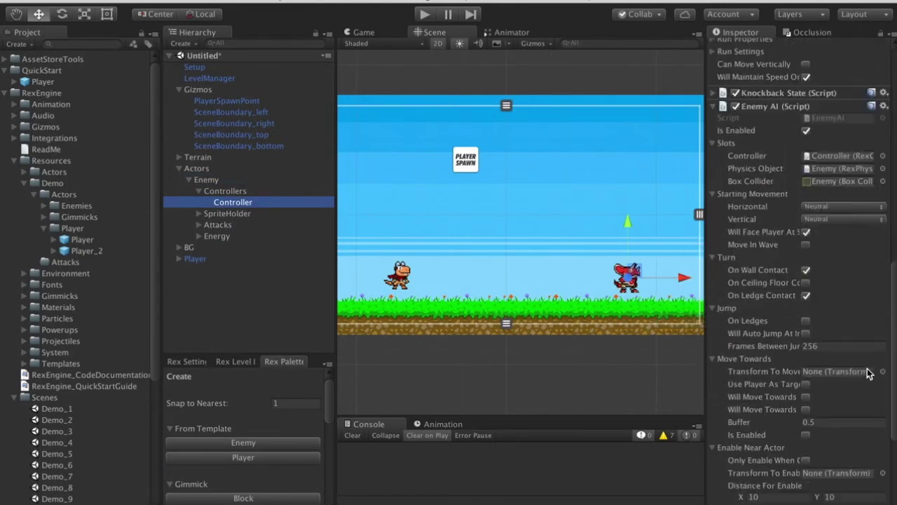
scroll(867, 374, "up", 12)
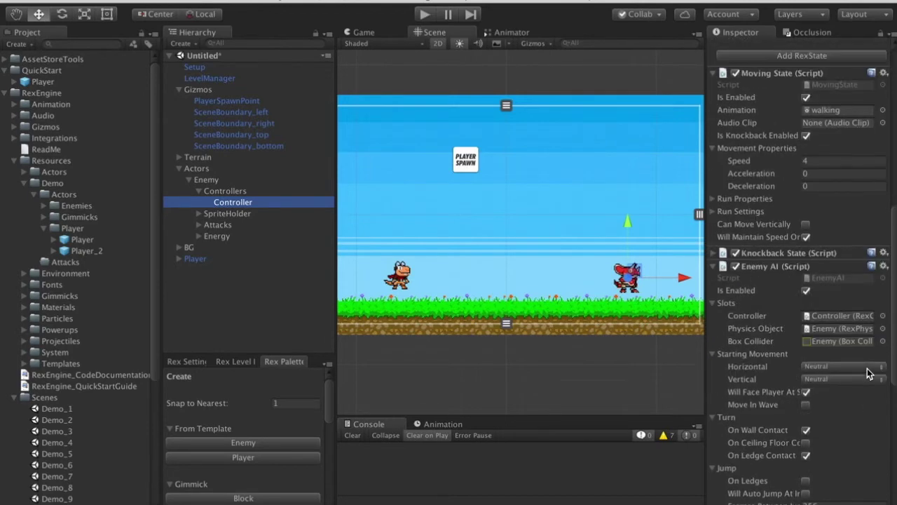
scroll(867, 373, "down", 15)
scroll(866, 376, "up", 20)
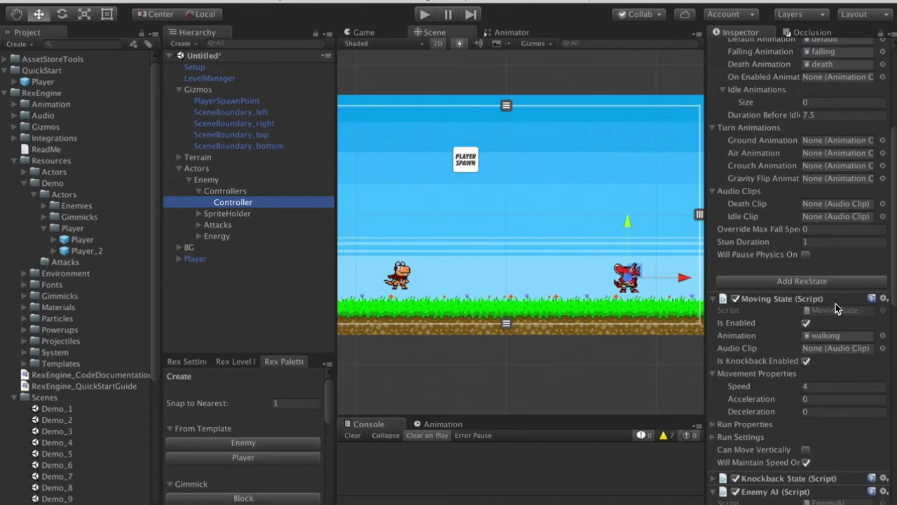
scroll(841, 283, "up", 10)
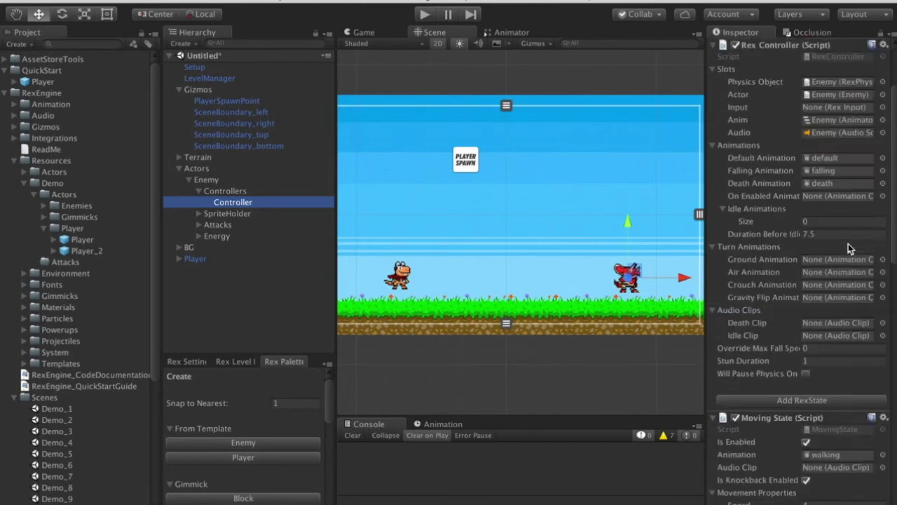
scroll(820, 372, "down", 4)
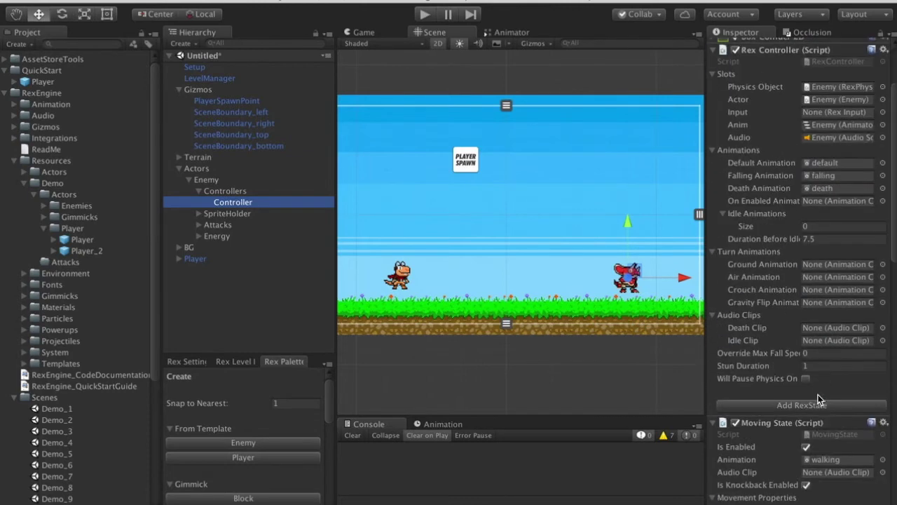
Add a Jump state to the enemy's controller and review its Enemy AI settings.
left_click(823, 407)
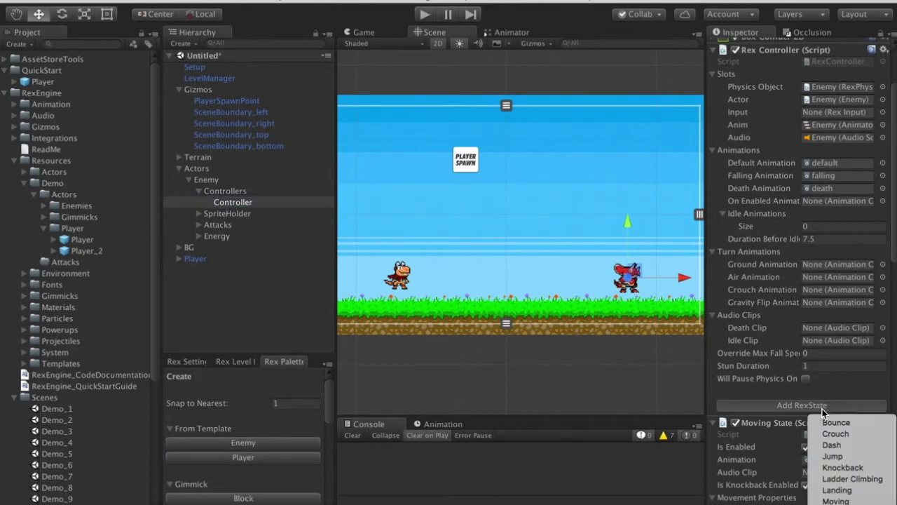
left_click(846, 457)
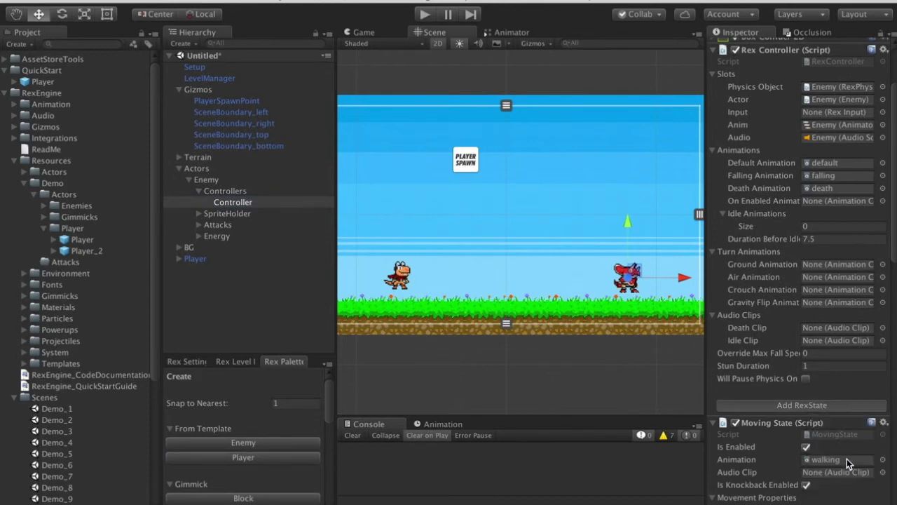
scroll(847, 459, "down", 10)
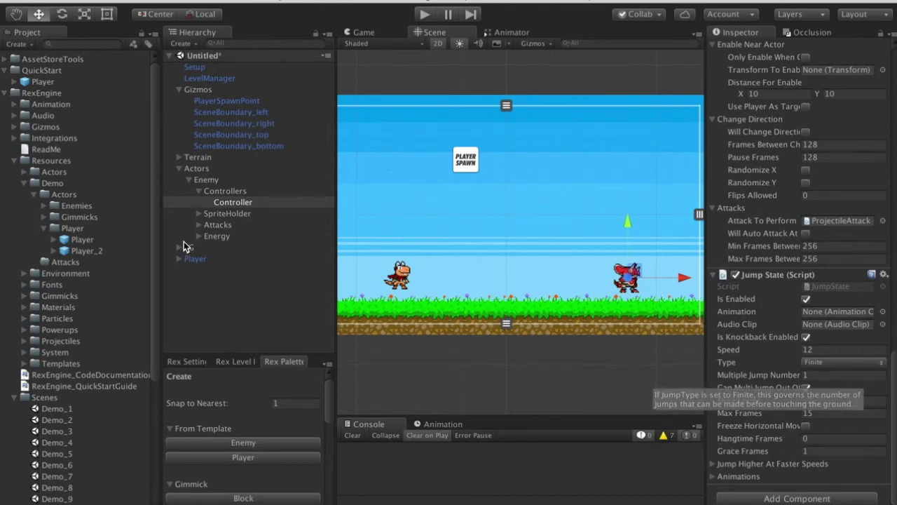
scroll(833, 389, "up", 15)
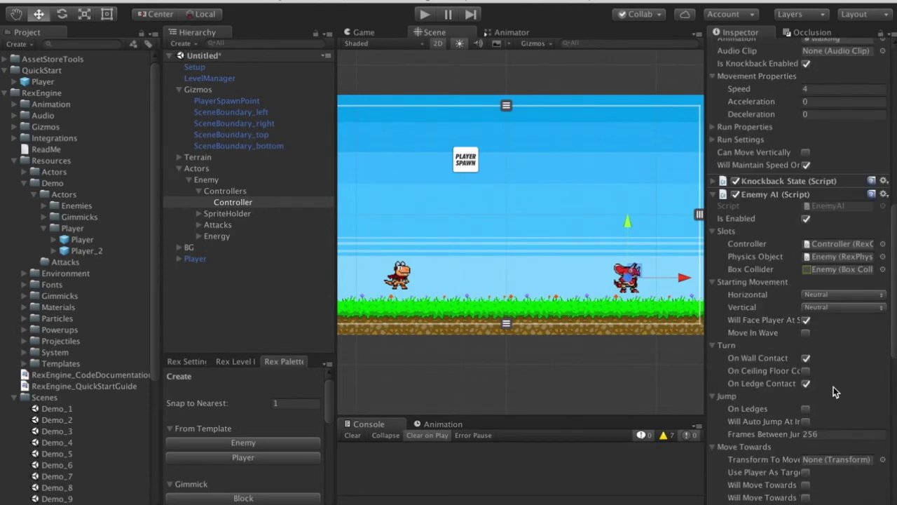
scroll(834, 387, "down", 5)
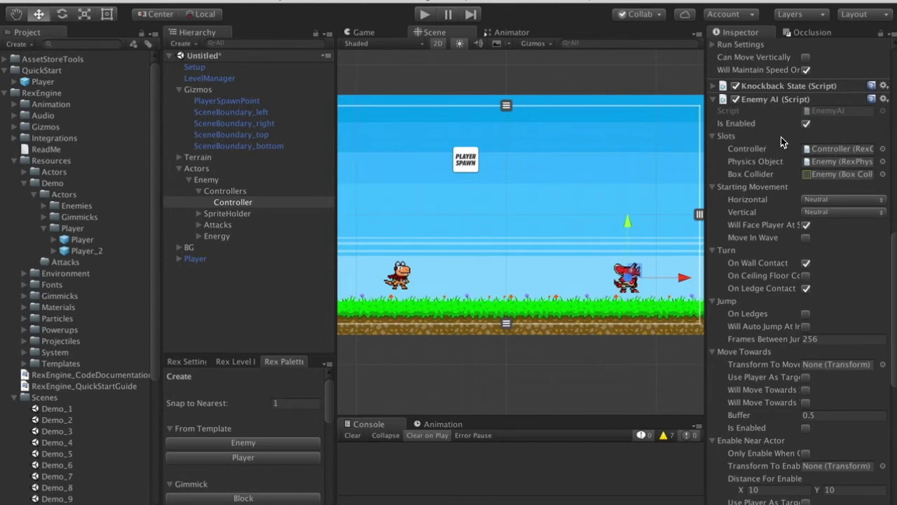
mouse_move(781, 137)
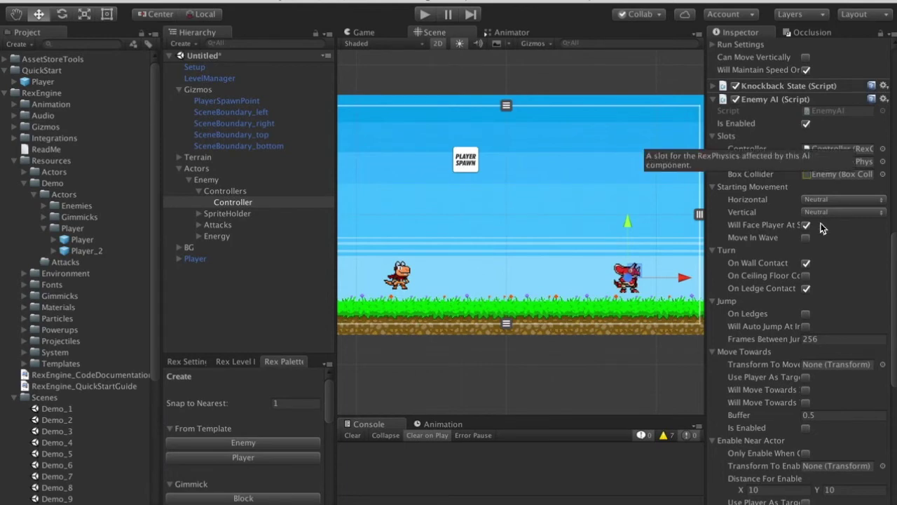
scroll(857, 281, "down", 2)
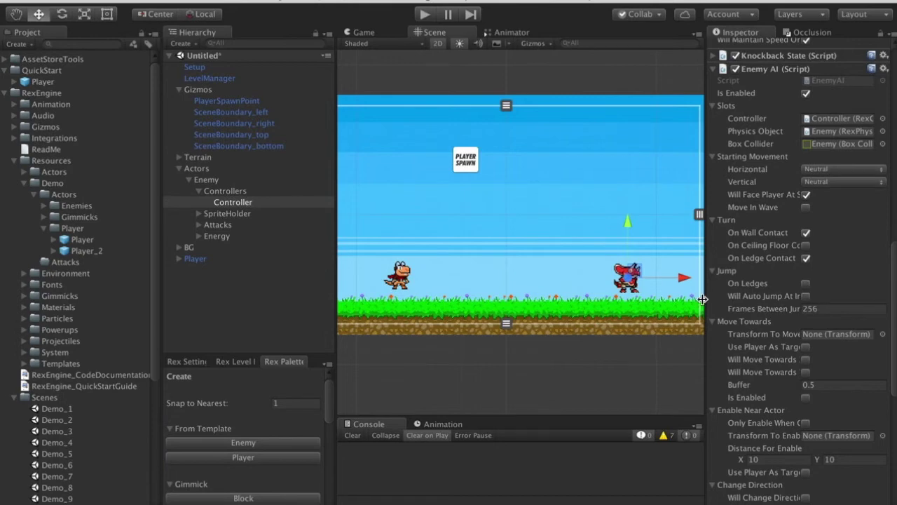
Enable Will Auto Jump At Intervals with 256 Frames Between Jumps, then start a play-test.
left_click_drag(705, 301, 516, 303)
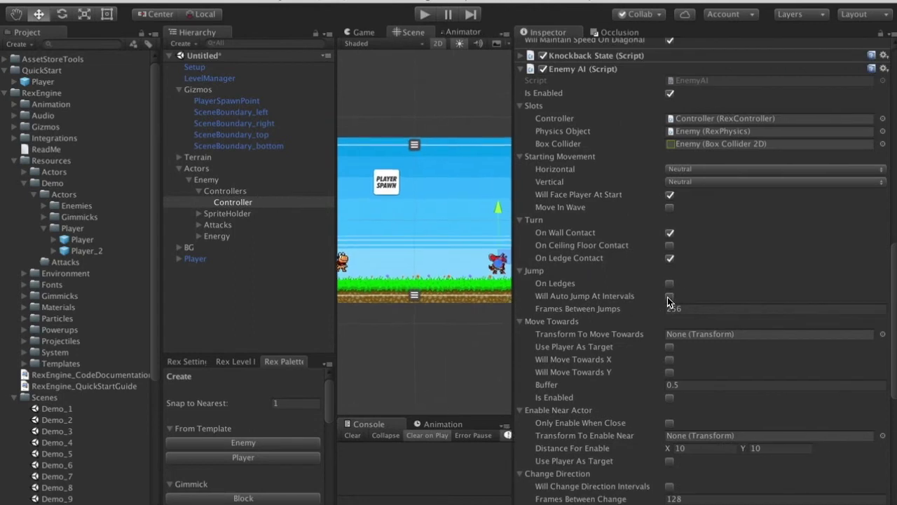
left_click(668, 297)
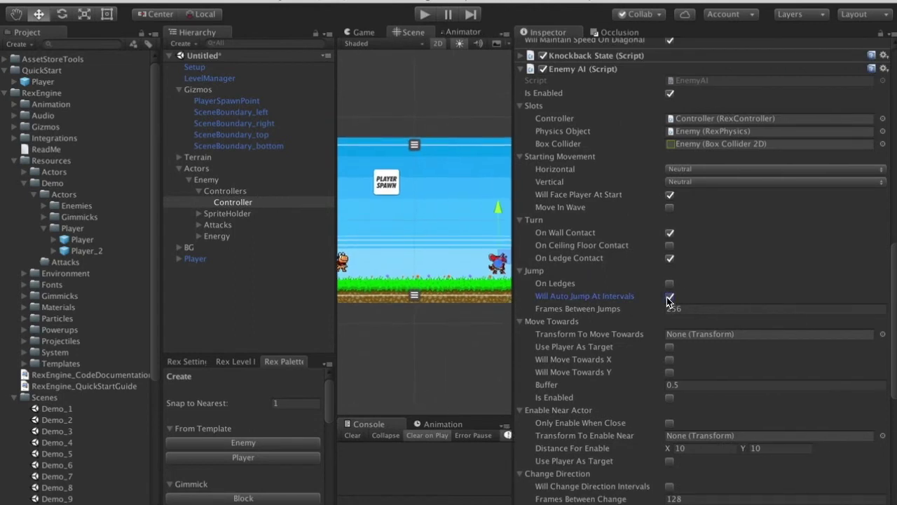
left_click(681, 309)
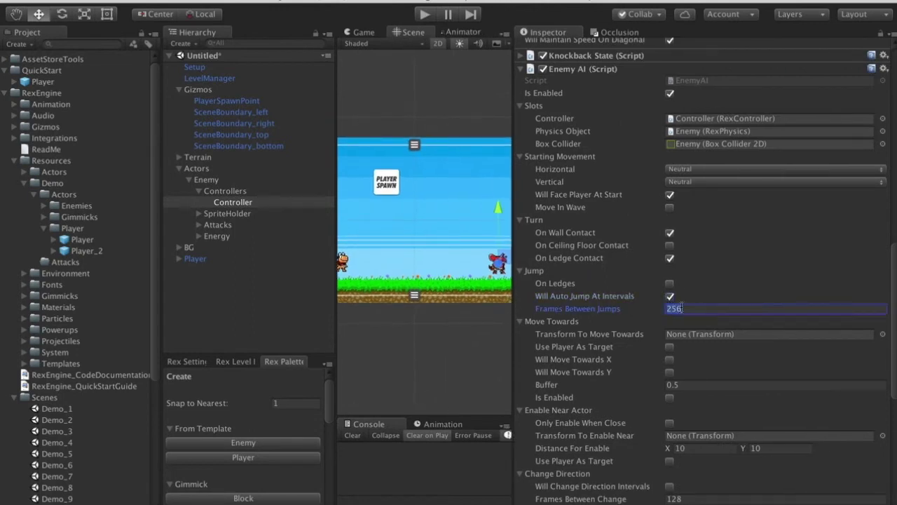
right_click(671, 308)
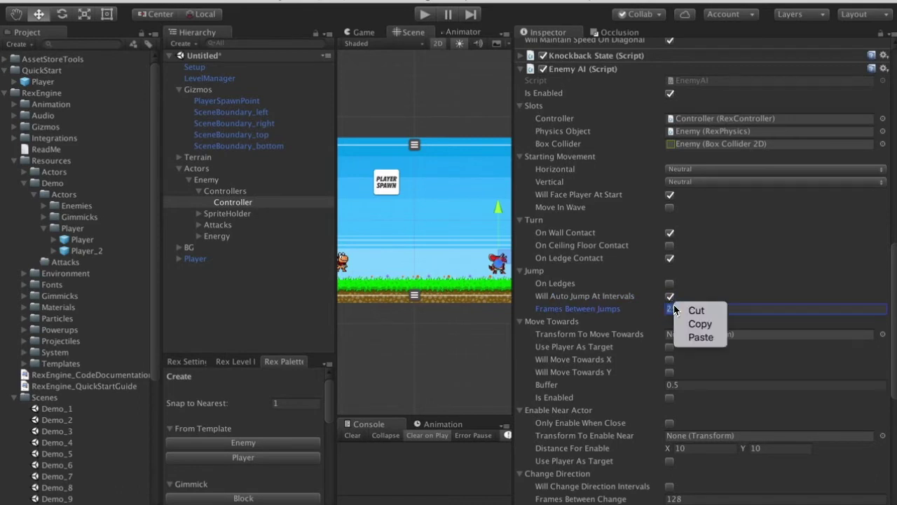
left_click(507, 279)
left_click_drag(510, 278, 734, 278)
left_click(433, 19)
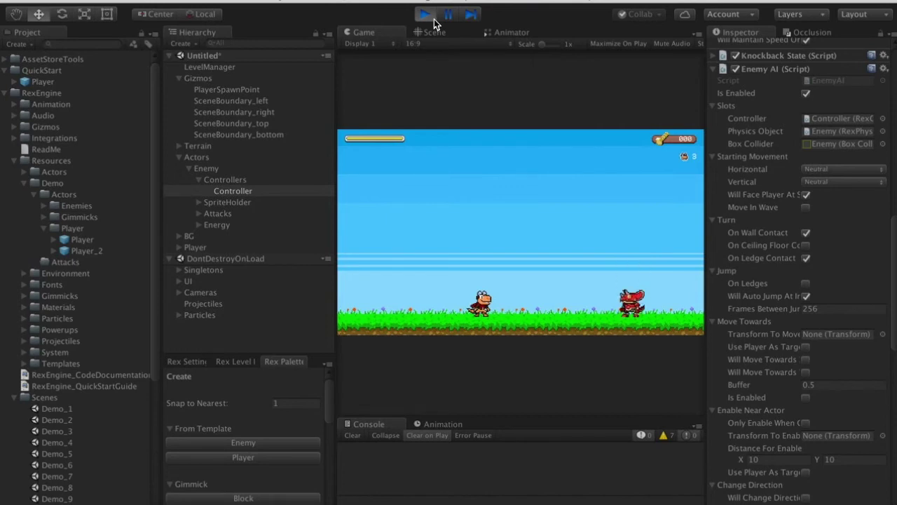
Stop the play test and review the Enemy AI component's auto-jump settings in the Inspector.
left_click(434, 19)
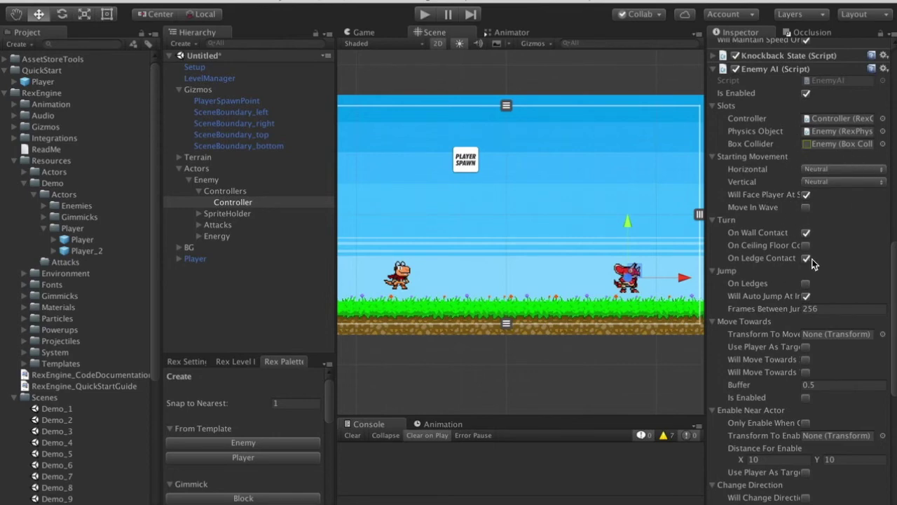
scroll(813, 270, "down", 2)
scroll(811, 284, "down", 10)
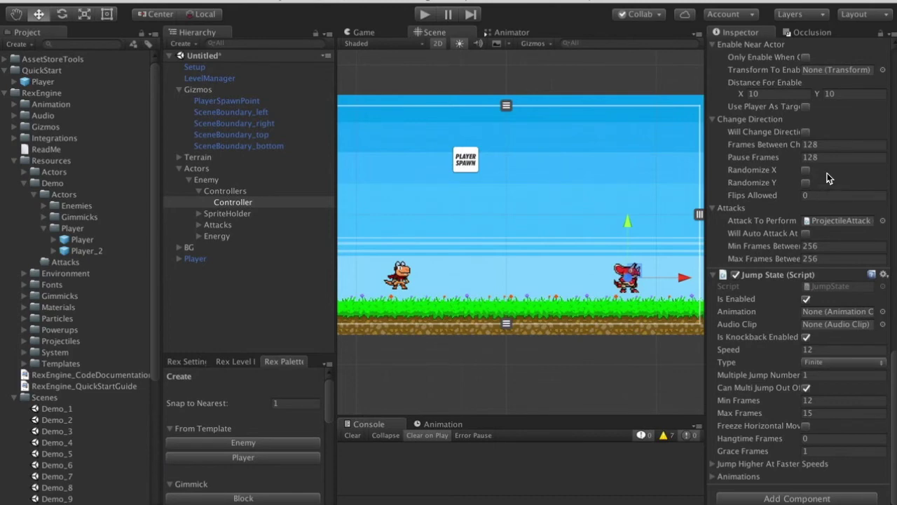
scroll(827, 173, "up", 6)
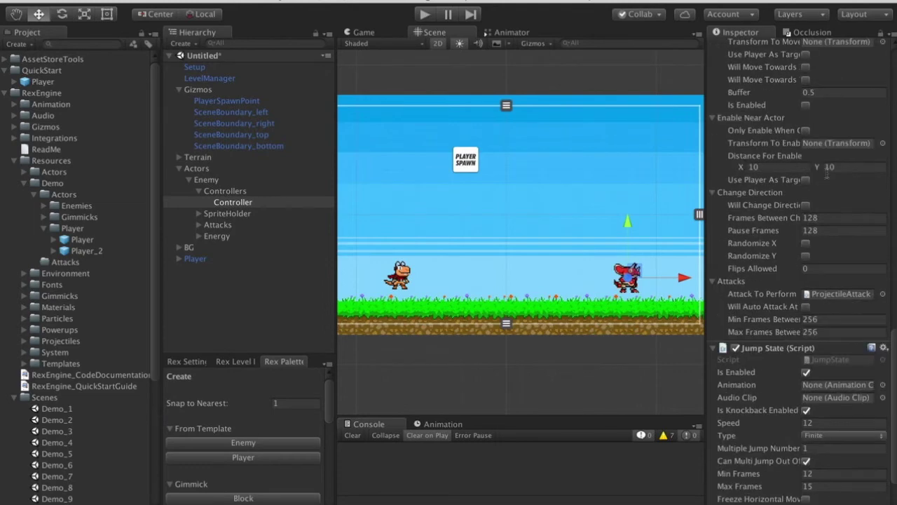
scroll(877, 266, "up", 7)
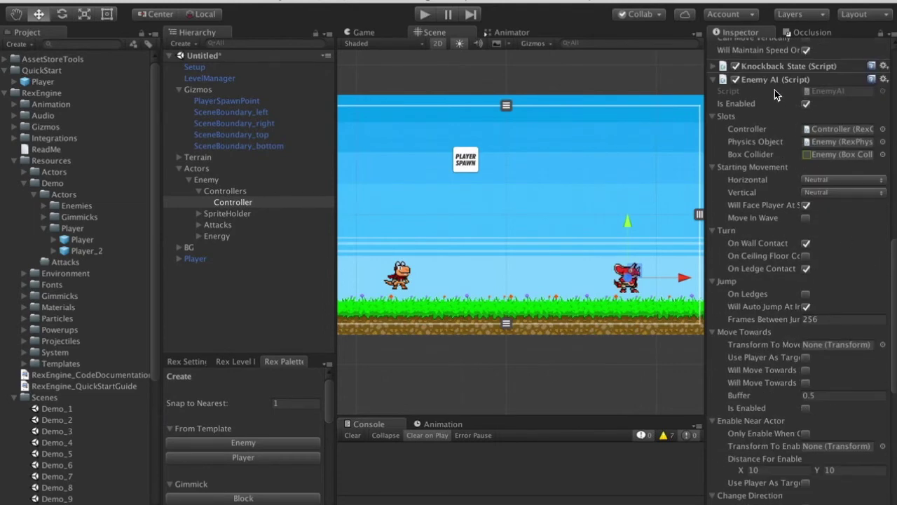
scroll(874, 231, "down", 2)
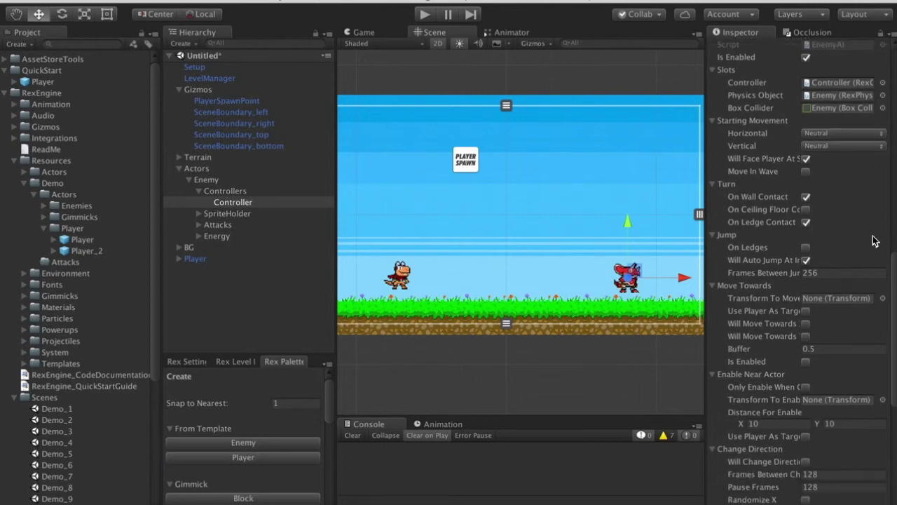
scroll(874, 244, "down", 1)
scroll(748, 248, "down", 3)
scroll(751, 280, "down", 1)
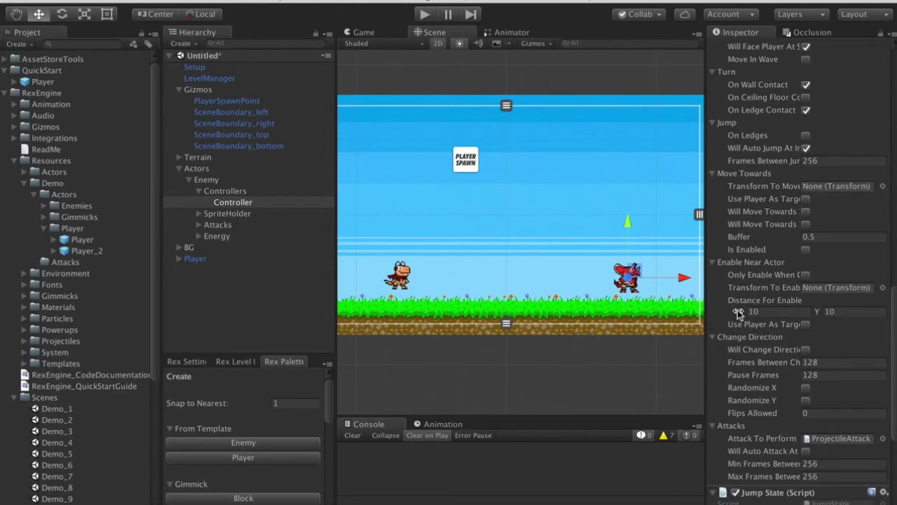
scroll(738, 313, "down", 1)
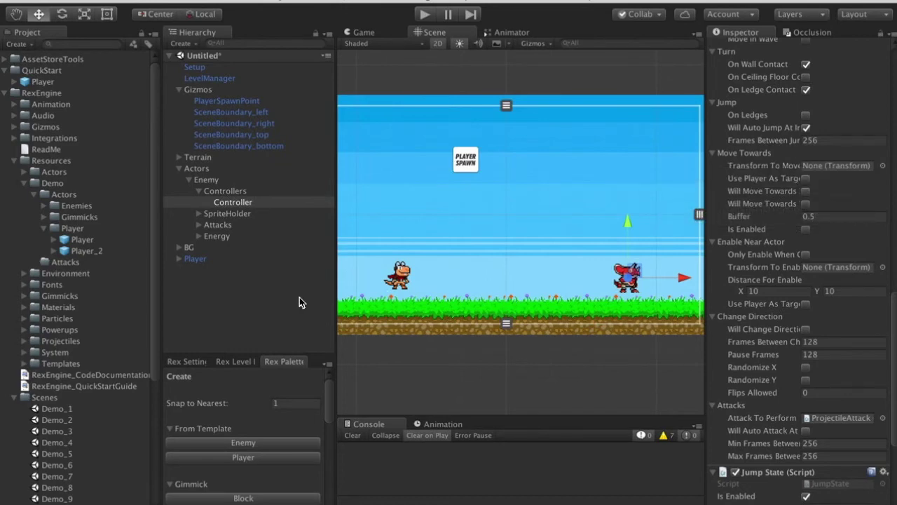
Add a Block from the Rex Palette Gimmick list and set it on the ground left of centre.
left_click(225, 362)
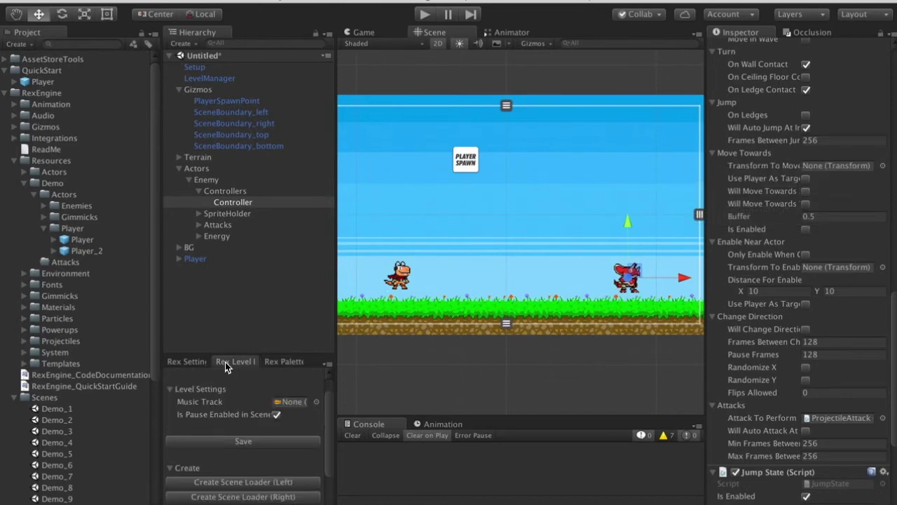
scroll(383, 329, "down", 4)
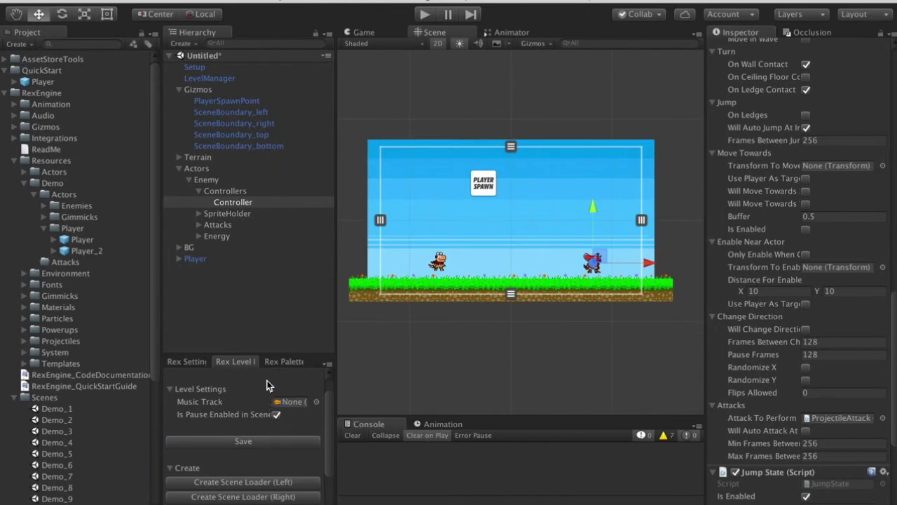
left_click(279, 361)
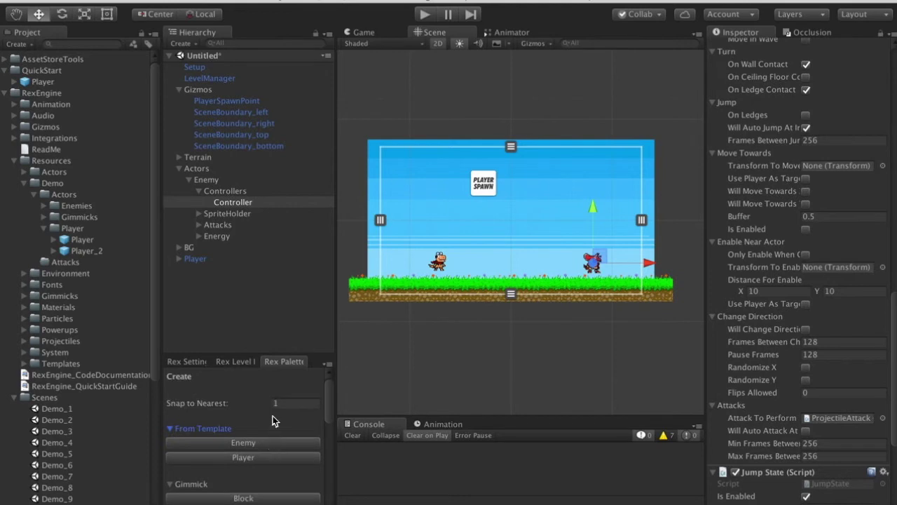
scroll(273, 420, "down", 5)
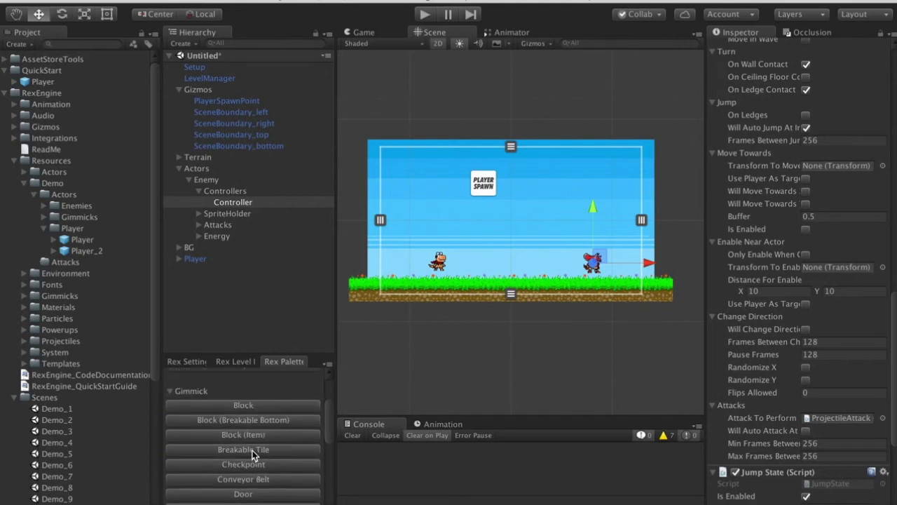
left_click(256, 406)
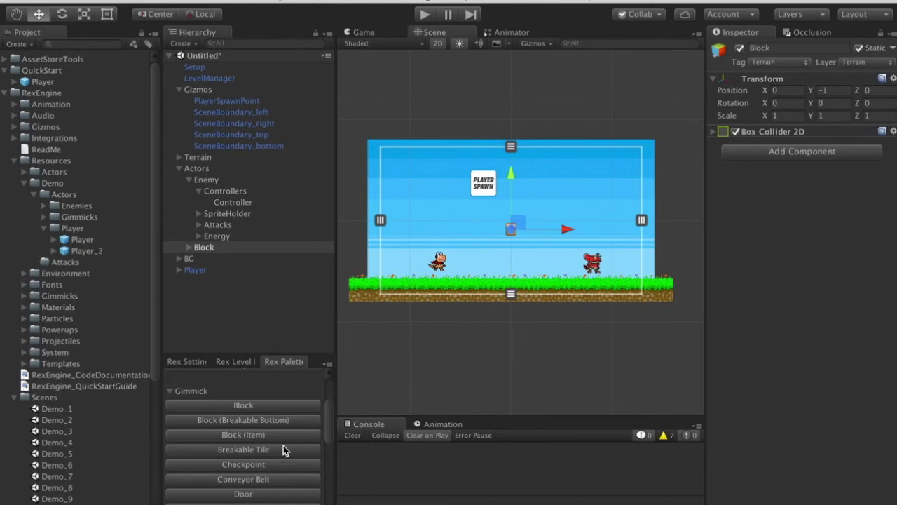
scroll(499, 325, "up", 5)
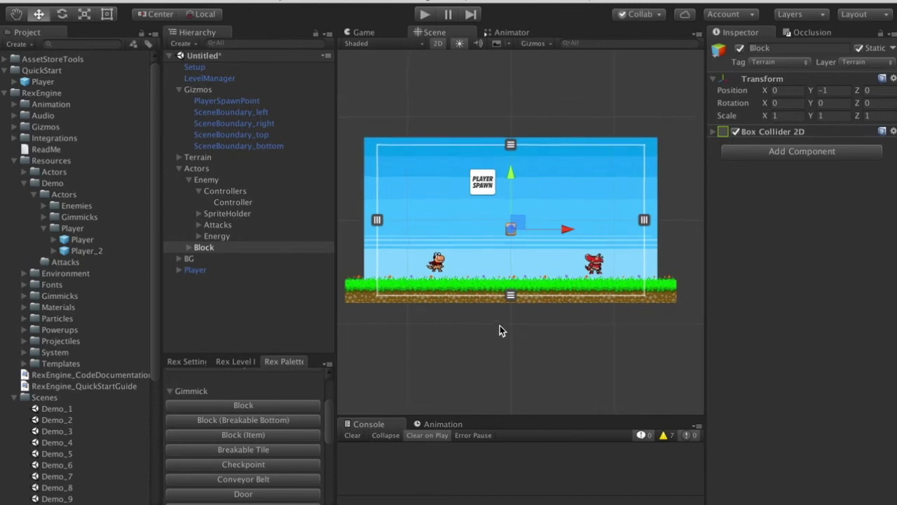
left_click_drag(519, 328, 536, 328)
key("w")
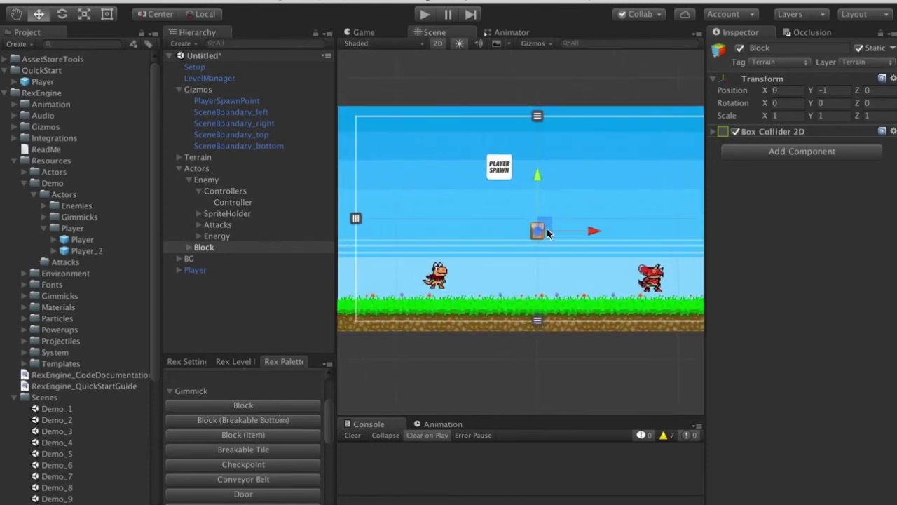
left_click_drag(547, 226, 501, 280)
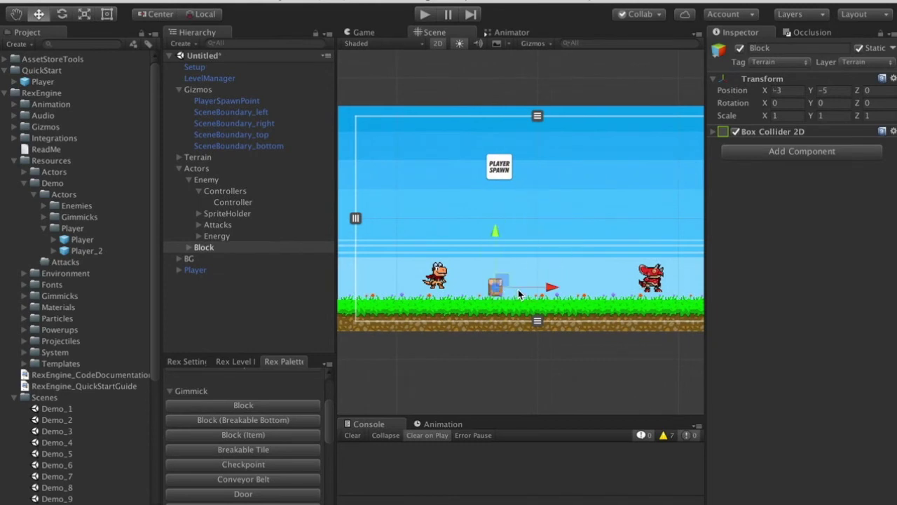
Place a second Block near the enemy and a Conveyor Belt between the blocks, then play-test.
scroll(518, 290, "up", 1)
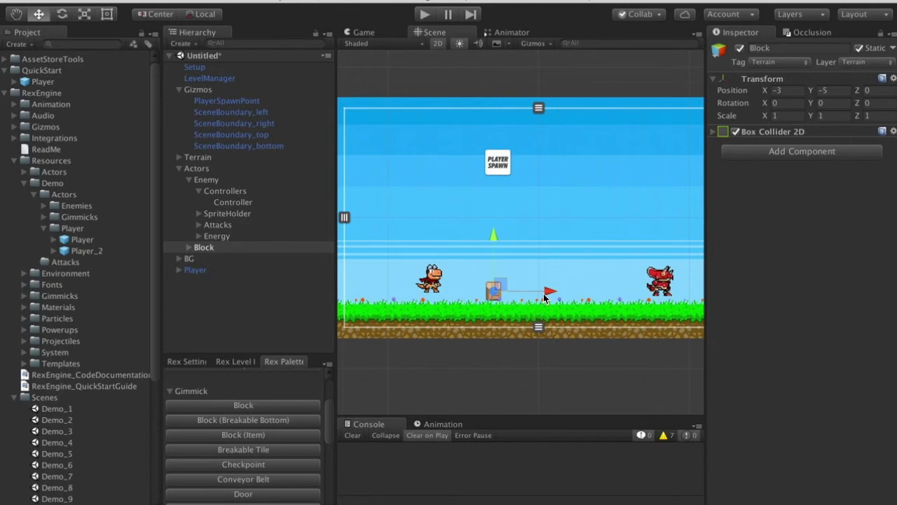
left_click(275, 407)
left_click_drag(548, 231, 581, 277)
scroll(547, 309, "down", 1)
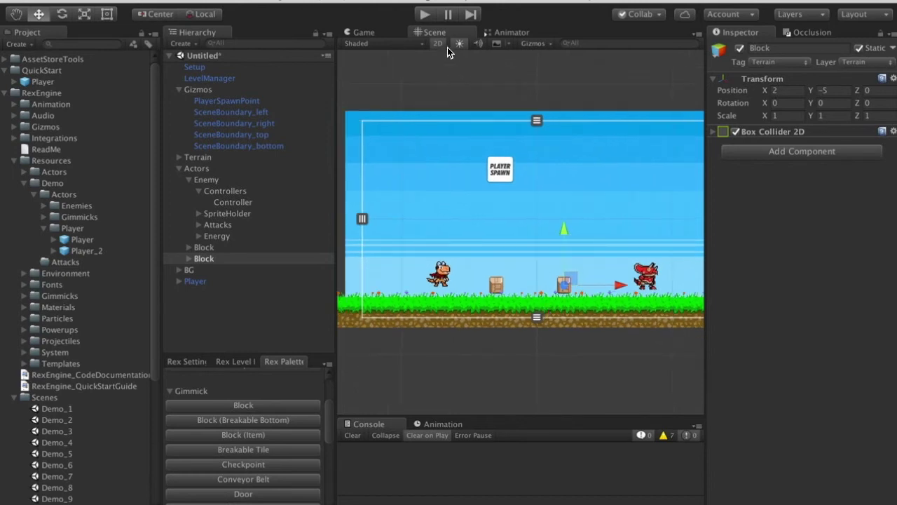
scroll(290, 432, "down", 2)
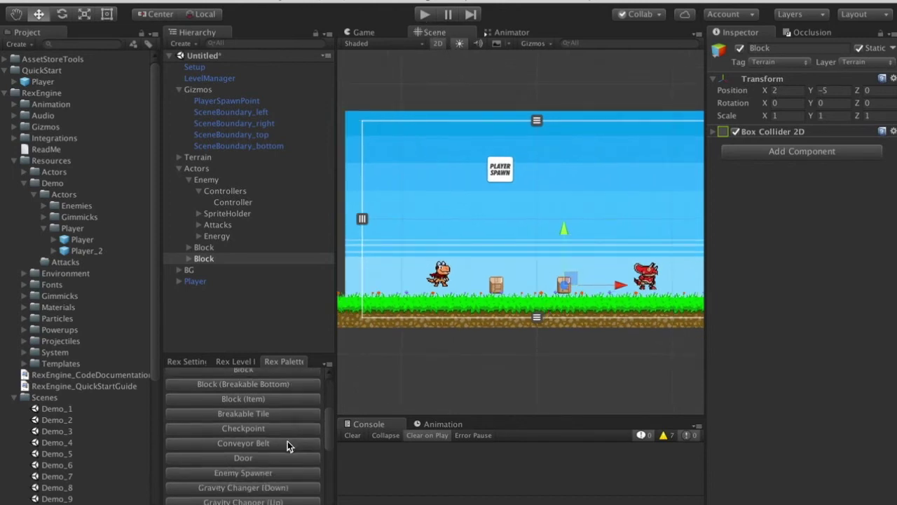
left_click(279, 444)
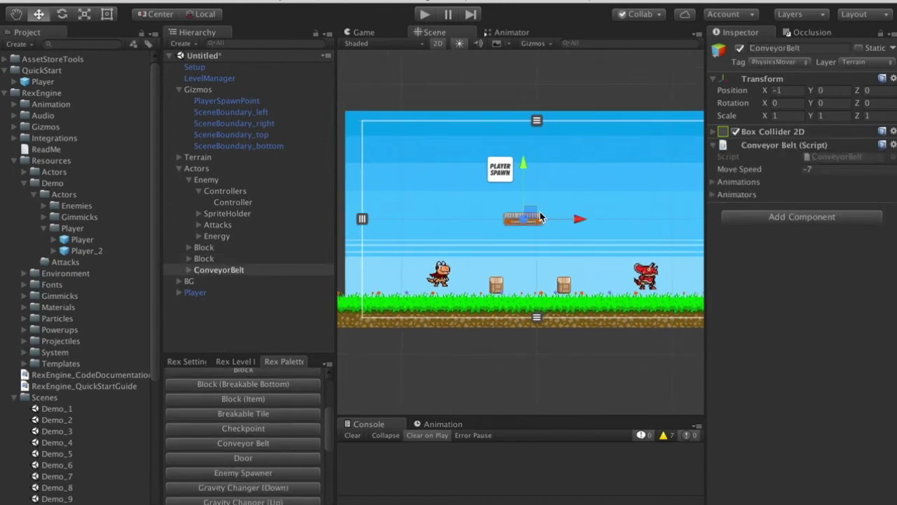
left_click_drag(529, 213, 542, 279)
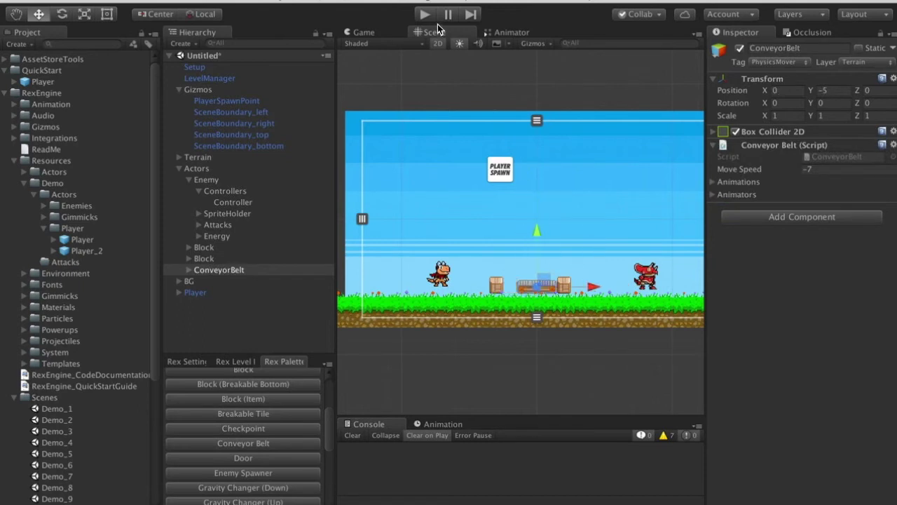
left_click(431, 15)
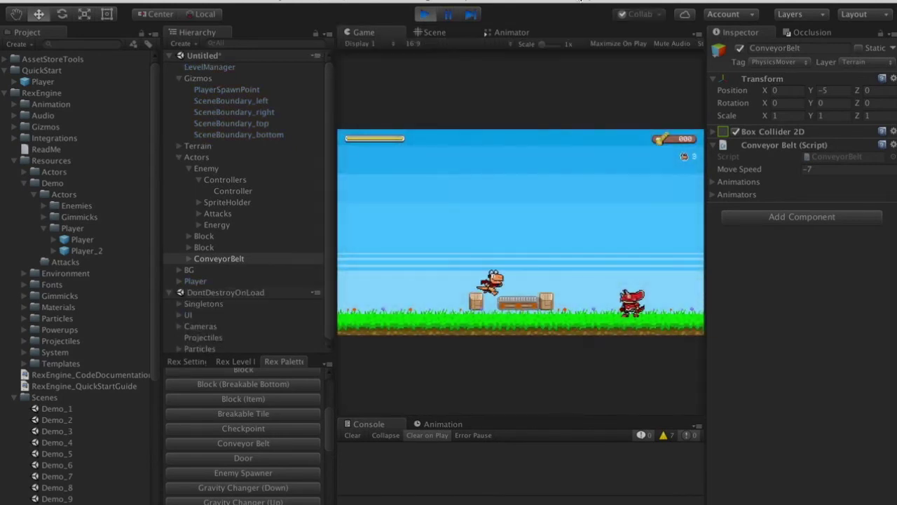
Jump the player onto and off the conveyor belt, move right toward the enemy, then stop the game.
key("space")
key("space")
key("space")
key("space")
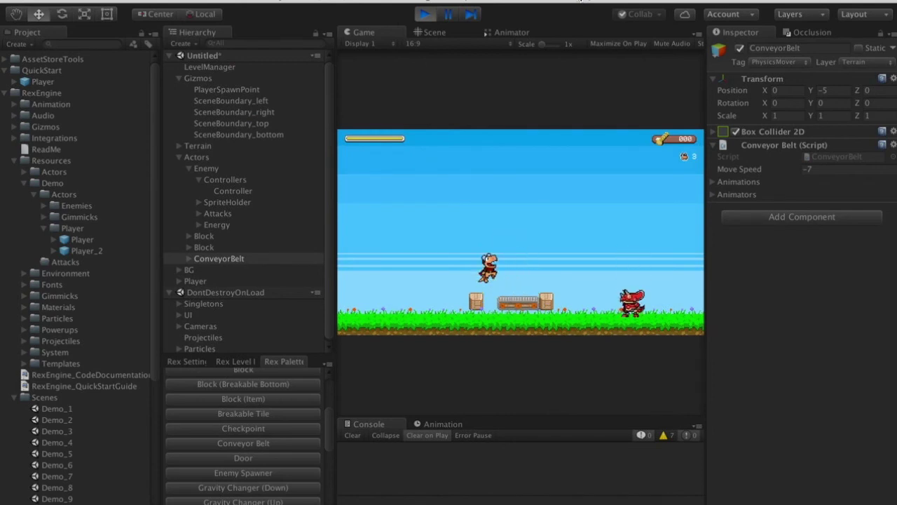
key("space")
key("Right")
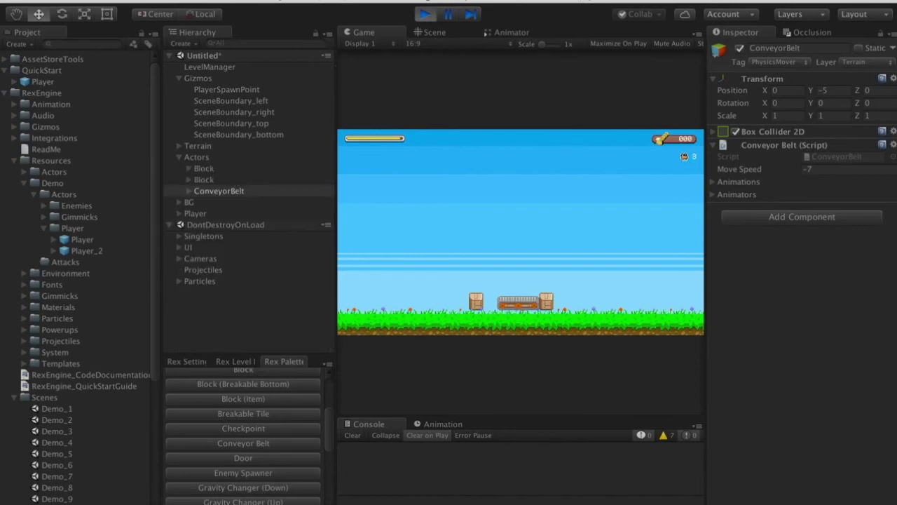
left_click(424, 15)
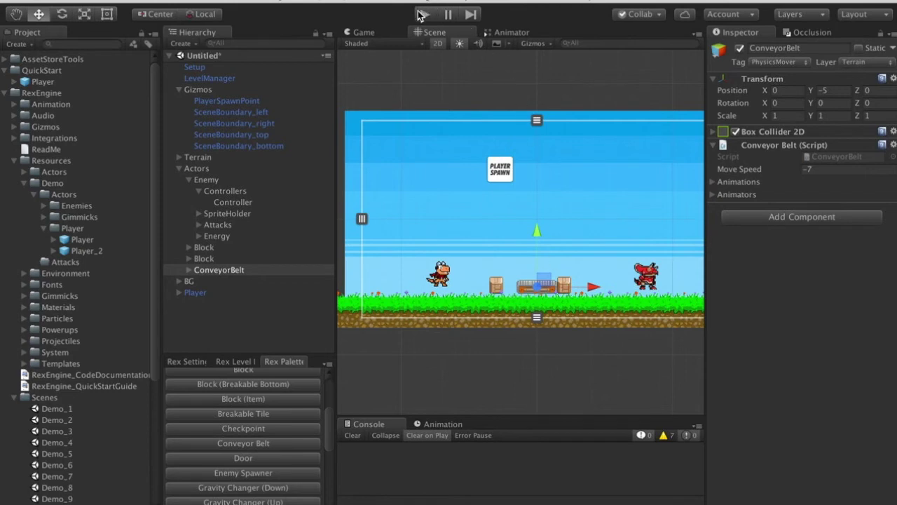
Select the red enemy in the Scene view and delete it from the level.
scroll(272, 442, "up", 1)
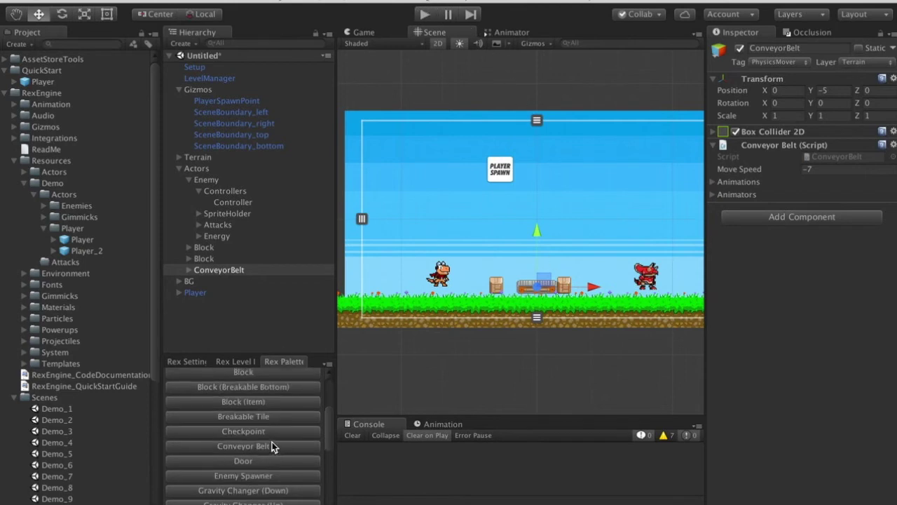
scroll(272, 441, "down", 1)
scroll(270, 449, "down", 1)
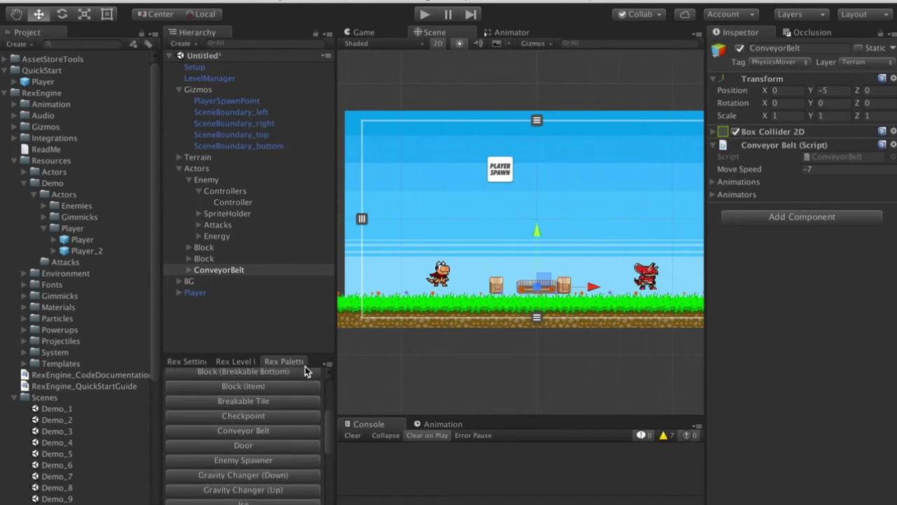
scroll(254, 433, "down", 6)
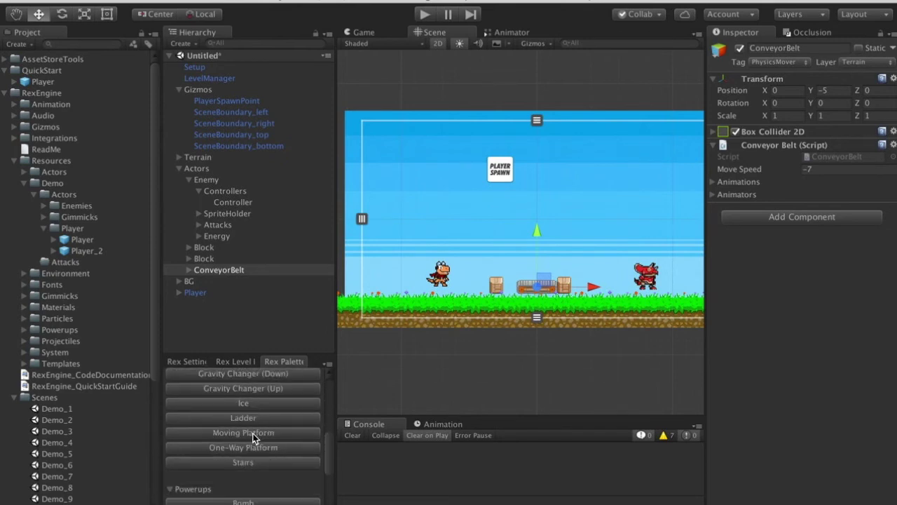
scroll(258, 438, "up", 15)
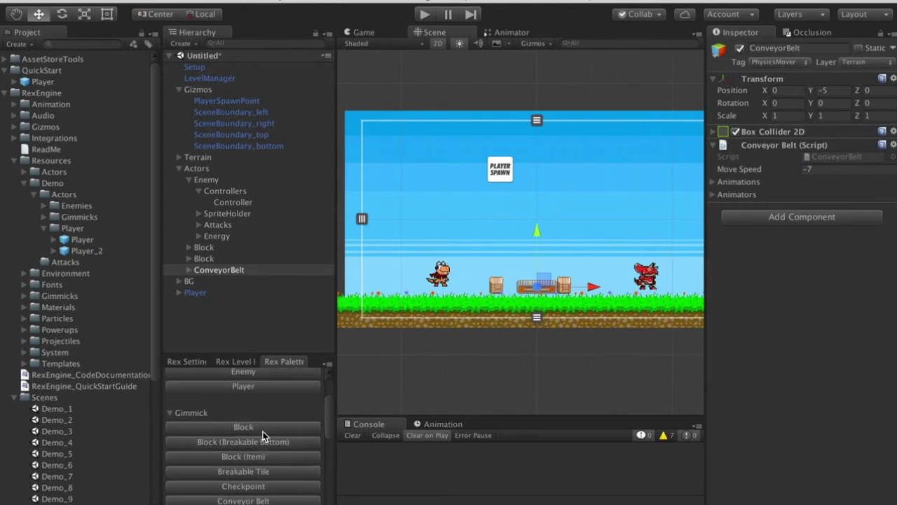
scroll(246, 477, "down", 2)
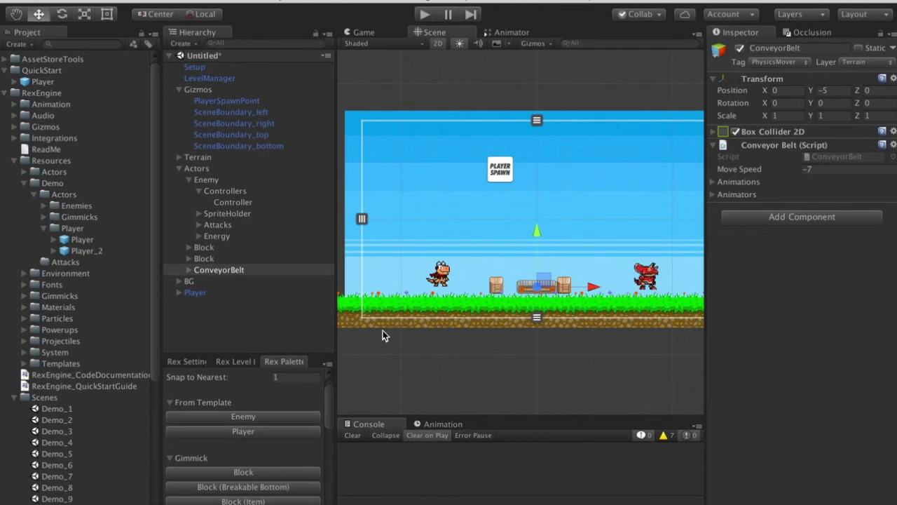
left_click(643, 281)
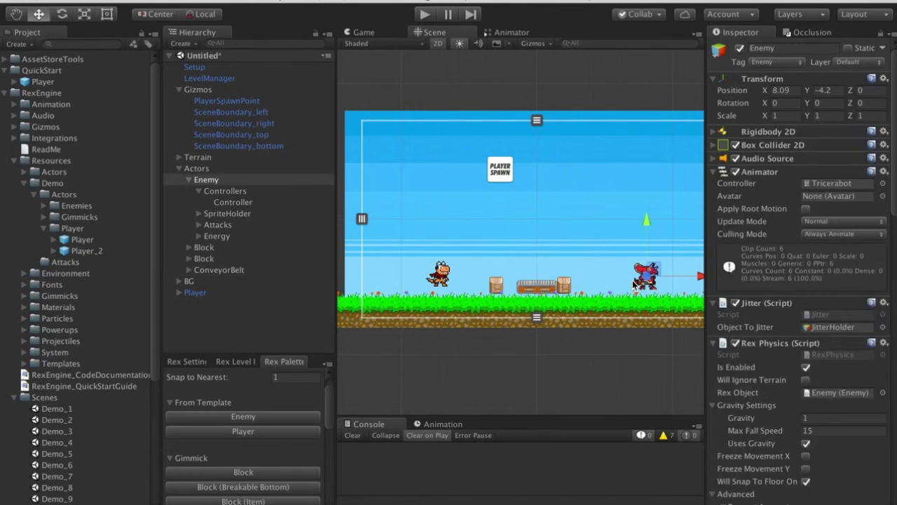
key("Delete")
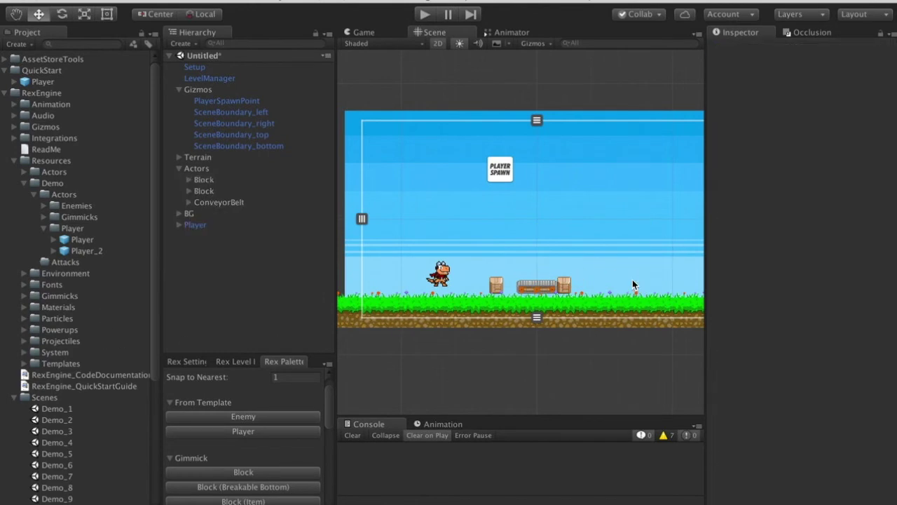
Zoom out on the level and bring up the Save Scene dialog with Cmd+S.
scroll(633, 281, "down", 3)
scroll(633, 290, "down", 3)
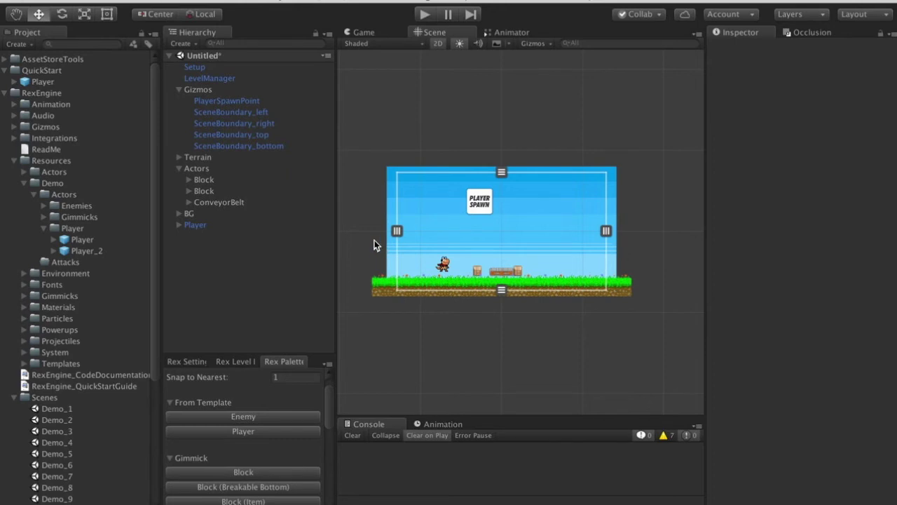
key("super+s")
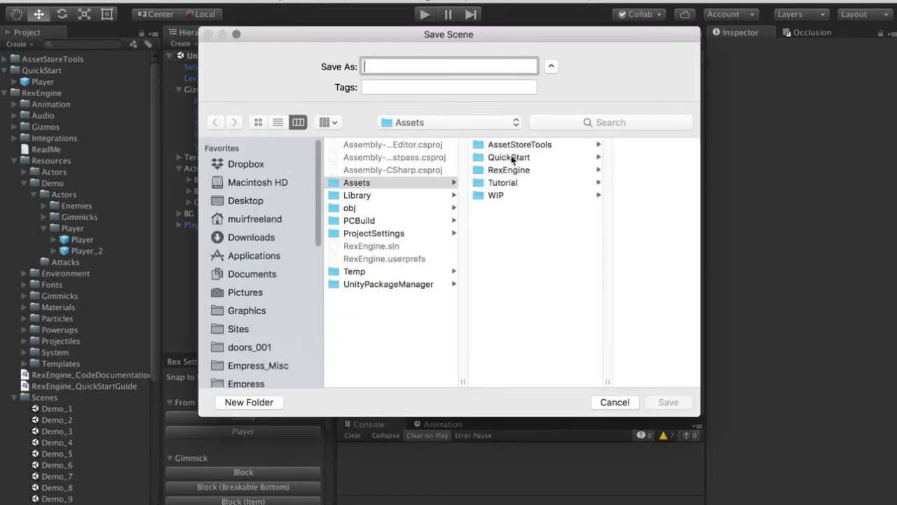
Save the scene as '01' in the Assets/QuickStart folder, then select the Player object.
left_click(515, 157)
left_click(457, 67)
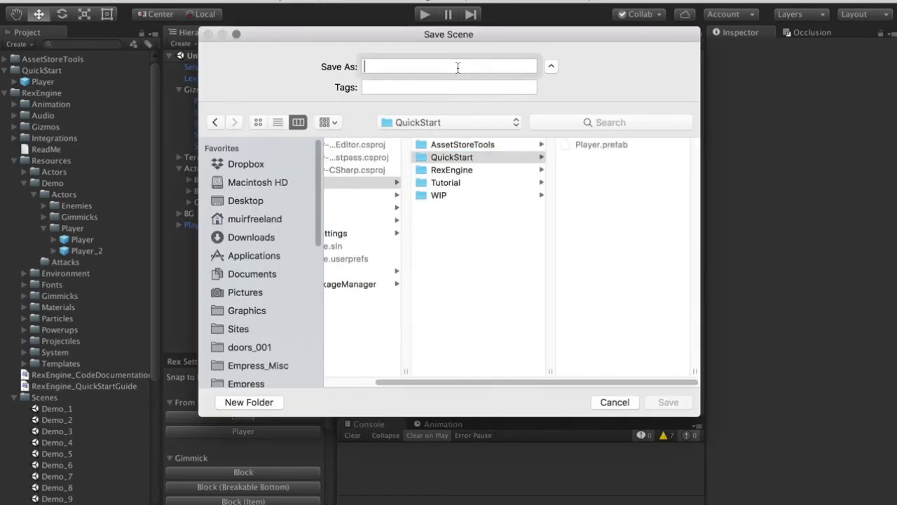
type("01")
key("Return")
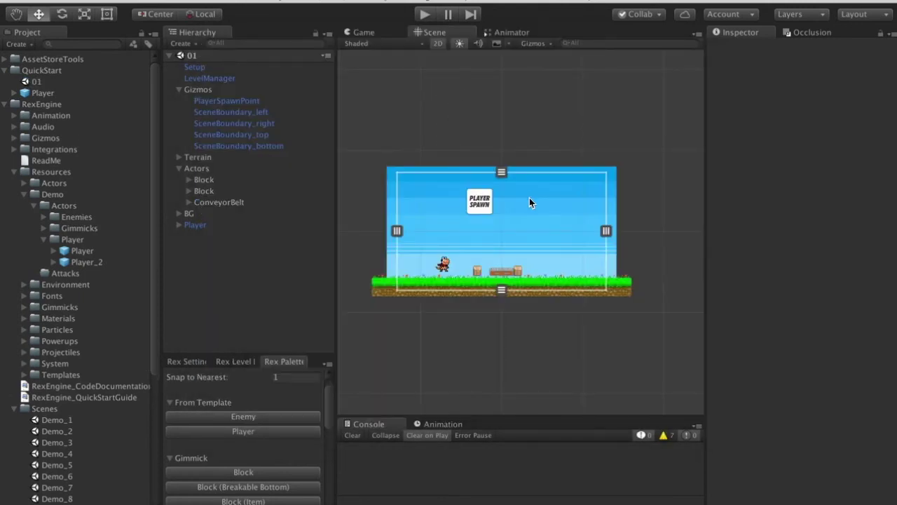
left_click(254, 224)
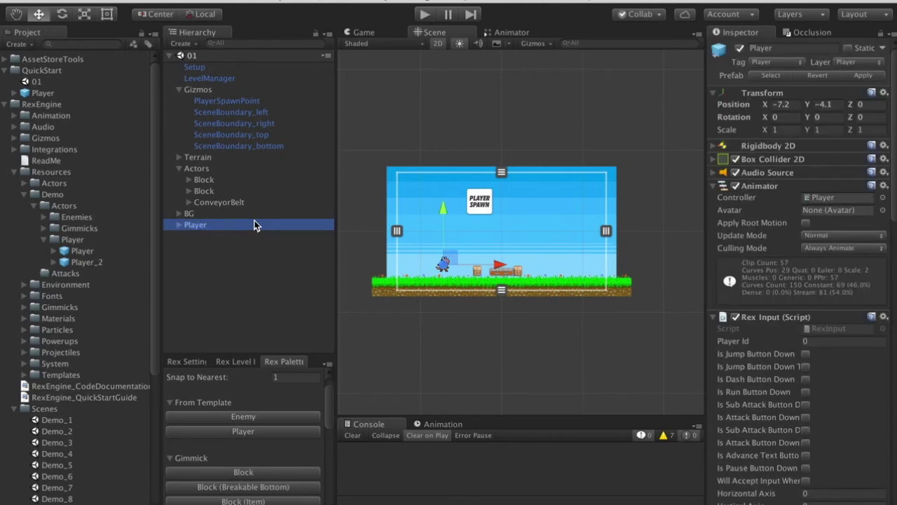
Delete Player from scene 01 and show Rex Settings, listing Player as the Player 1 Prefab.
key("Delete")
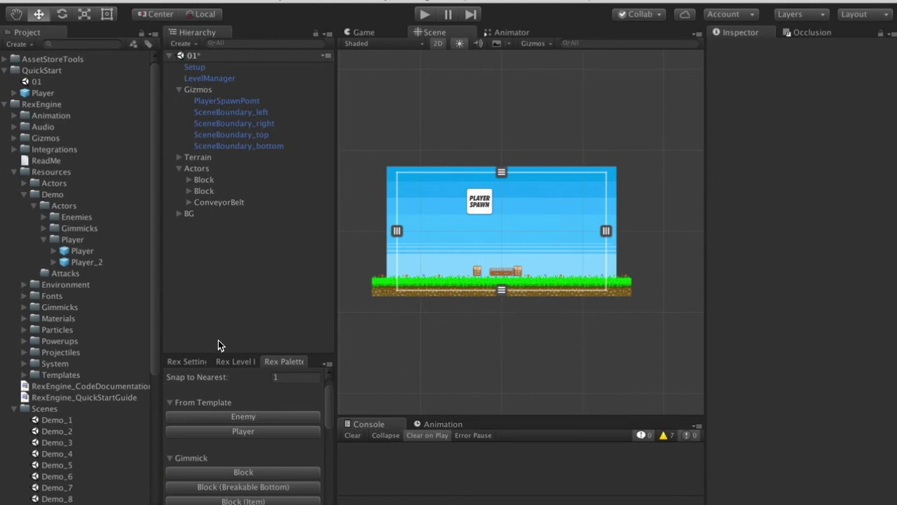
left_click(198, 360)
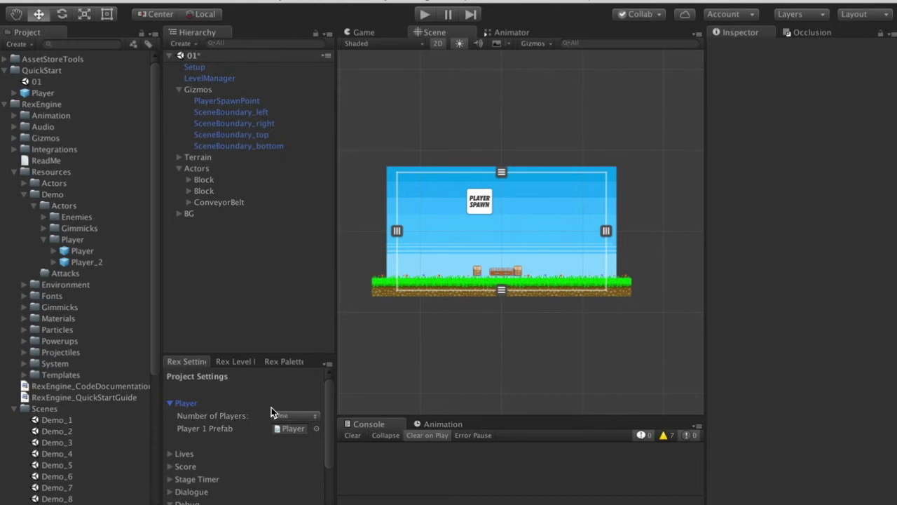
Create a new scene and turn it into a Rex level with Setup Level Scene.
left_click(77, 0)
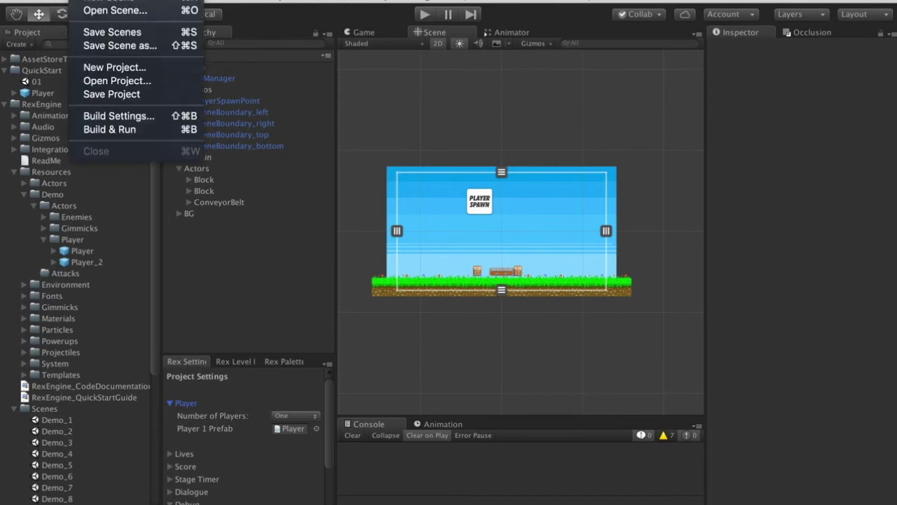
left_click(82, 2)
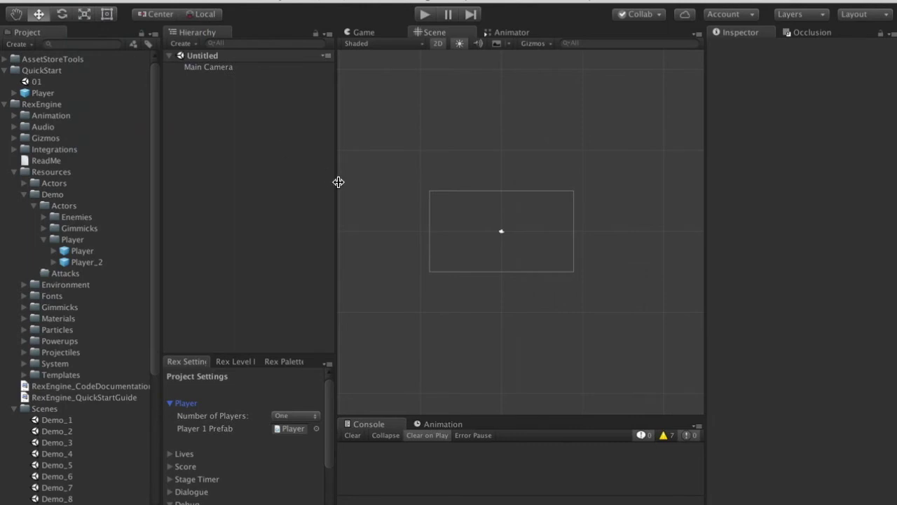
left_click(235, 362)
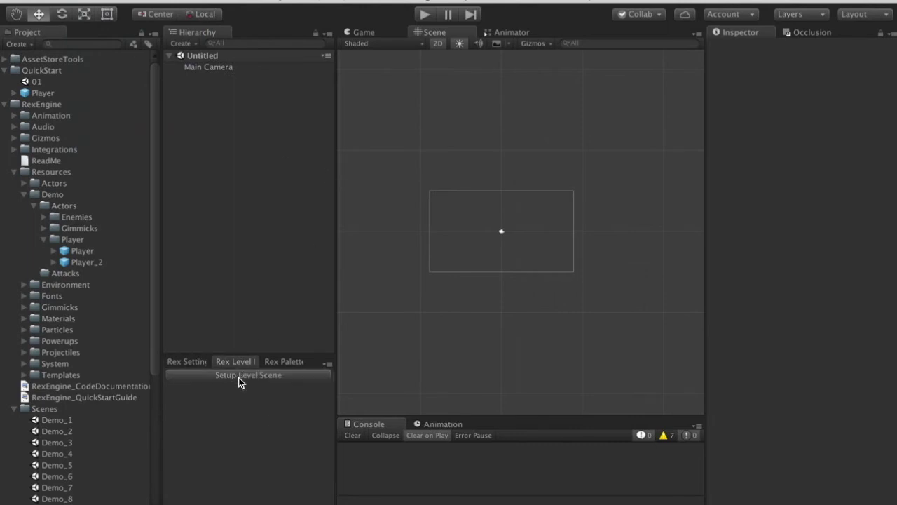
left_click(276, 375)
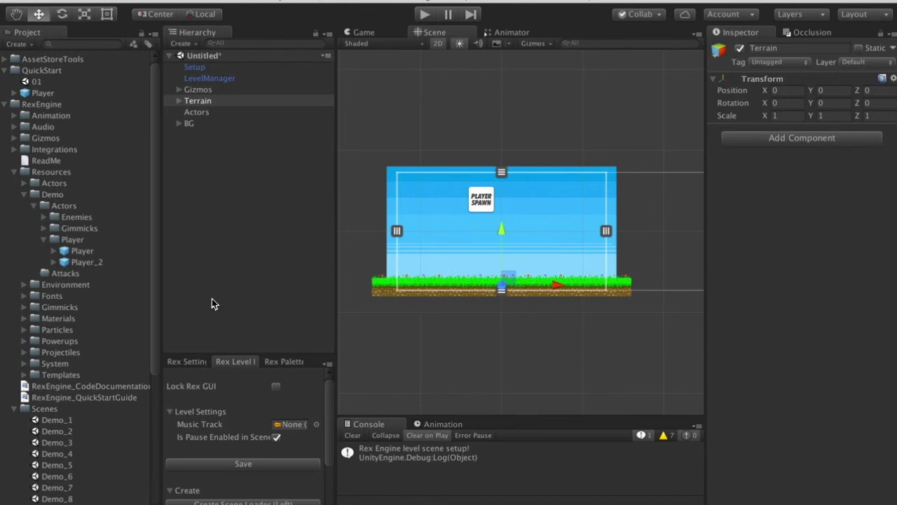
Save the new level as '02' in the QuickStart folder.
key("super+s")
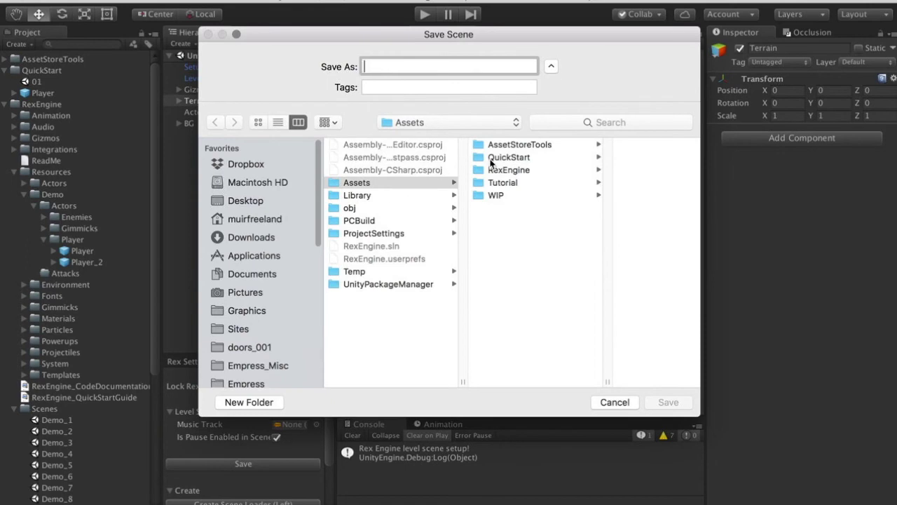
left_click(493, 159)
left_click(461, 66)
type("02")
key("Return")
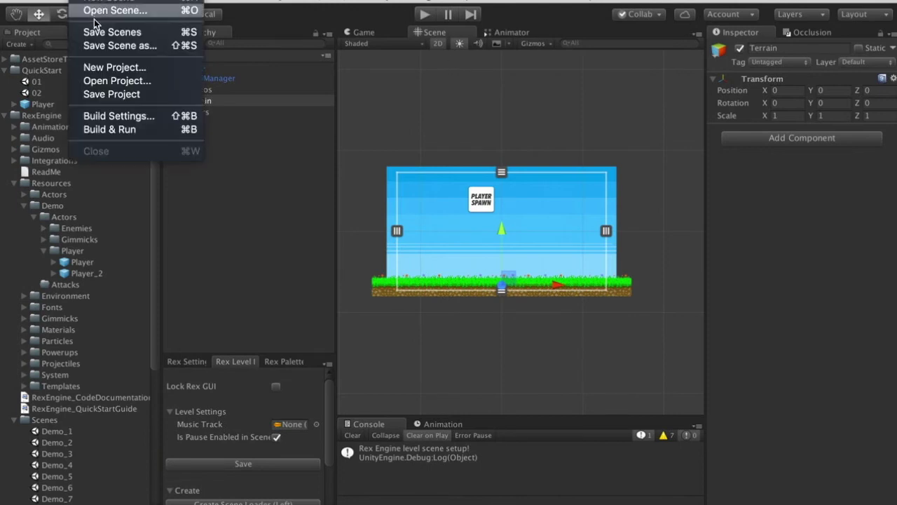
Add scene 02, then scene 01, to the Build Settings list via Add Open Scenes.
left_click(103, 119)
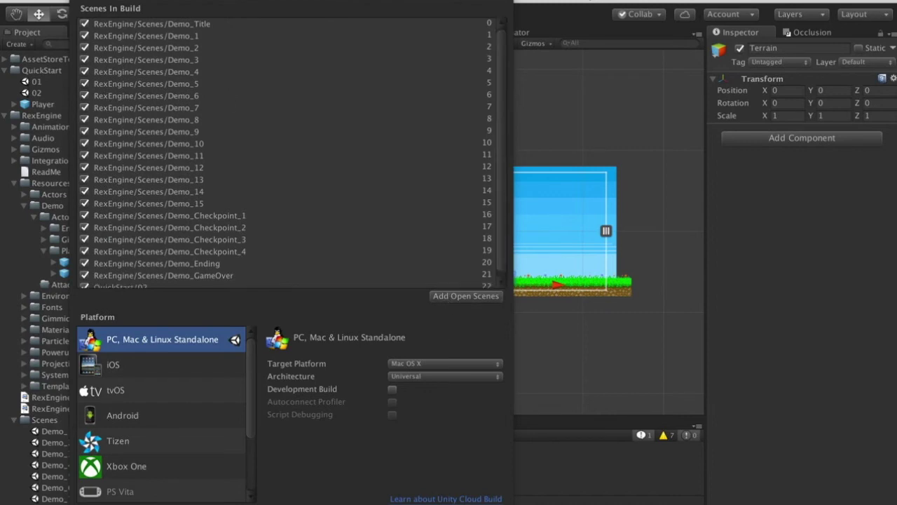
left_click(79, 3)
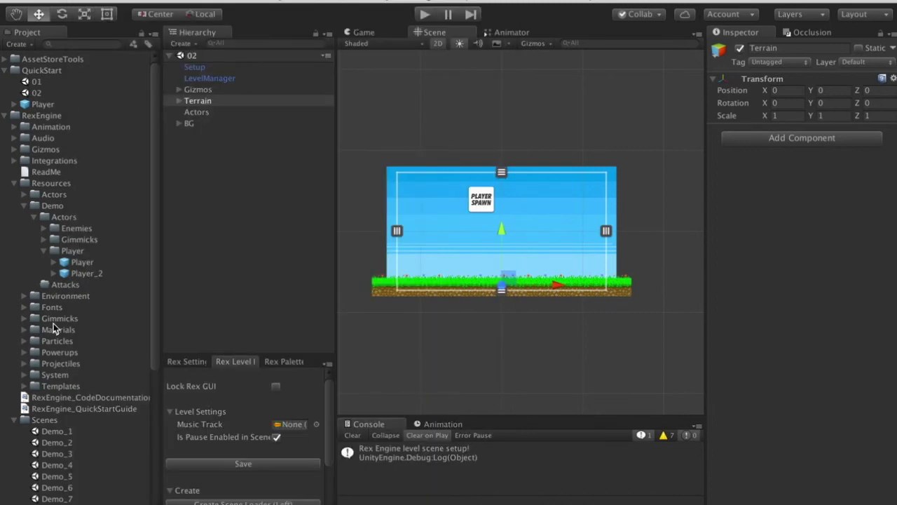
left_click(49, 83)
left_click(80, 1)
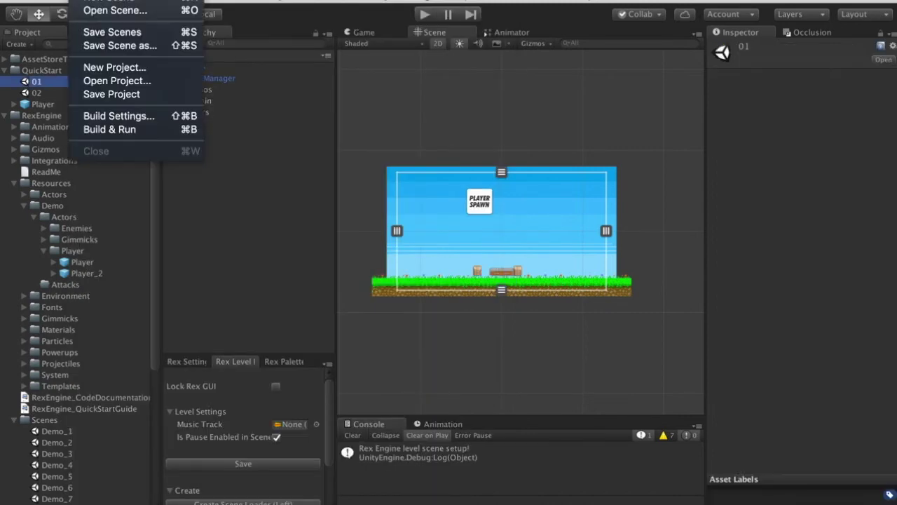
left_click(120, 112)
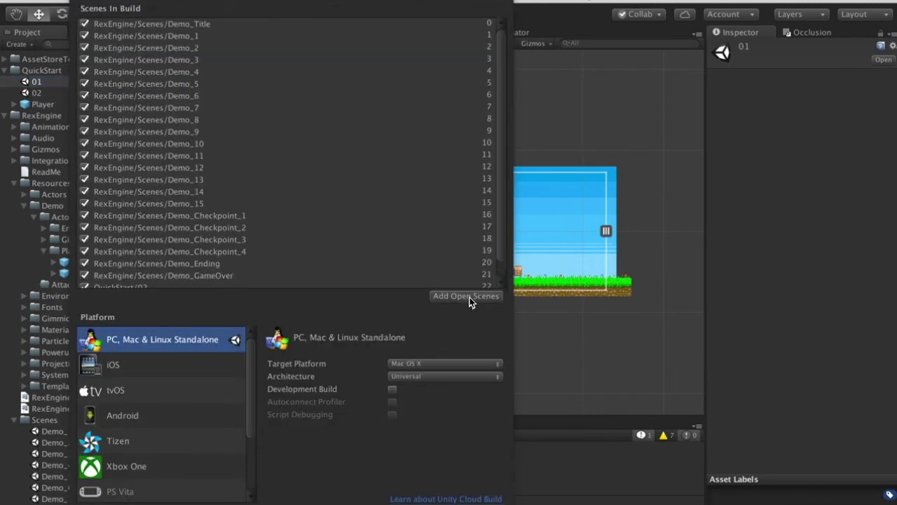
left_click(78, 2)
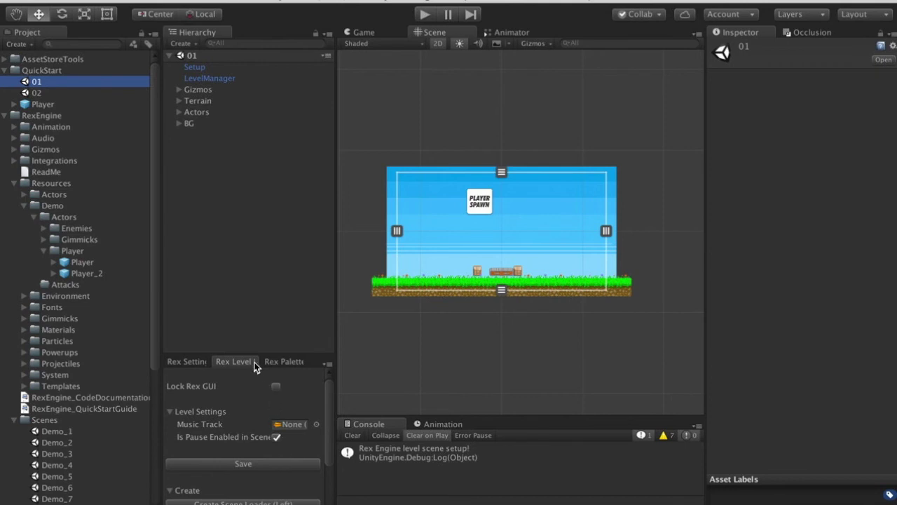
Add a right-edge scene loader to scene 01 and lower it to ground level at Y -3.5.
scroll(262, 435, "down", 3)
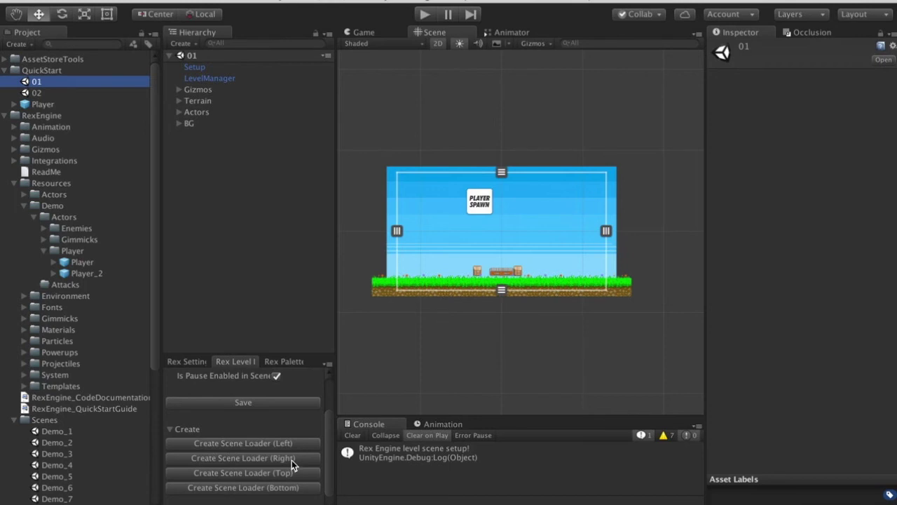
left_click(262, 460)
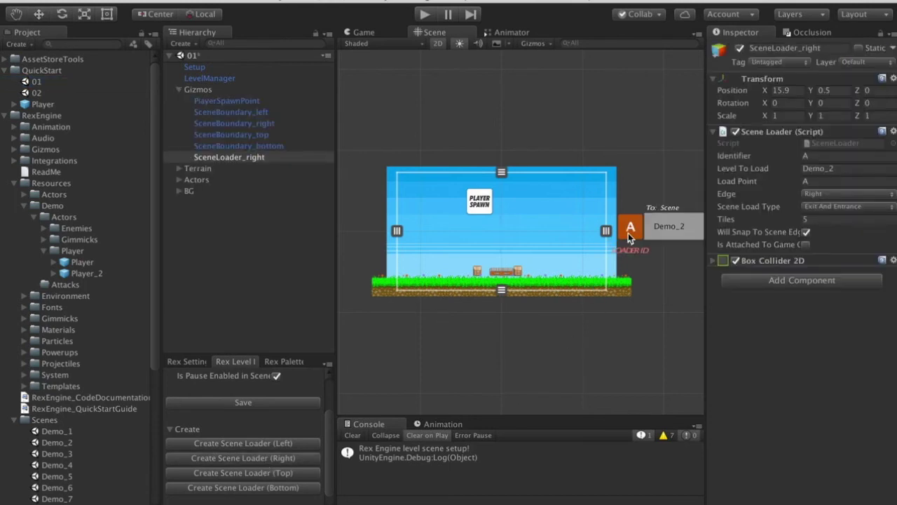
scroll(648, 316, "down", 2)
left_click_drag(603, 230, 606, 276)
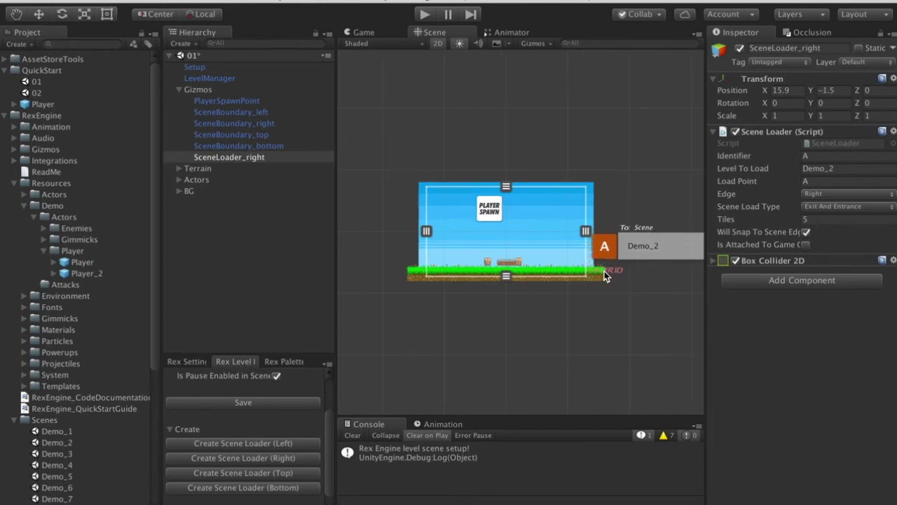
scroll(604, 276, "up", 3)
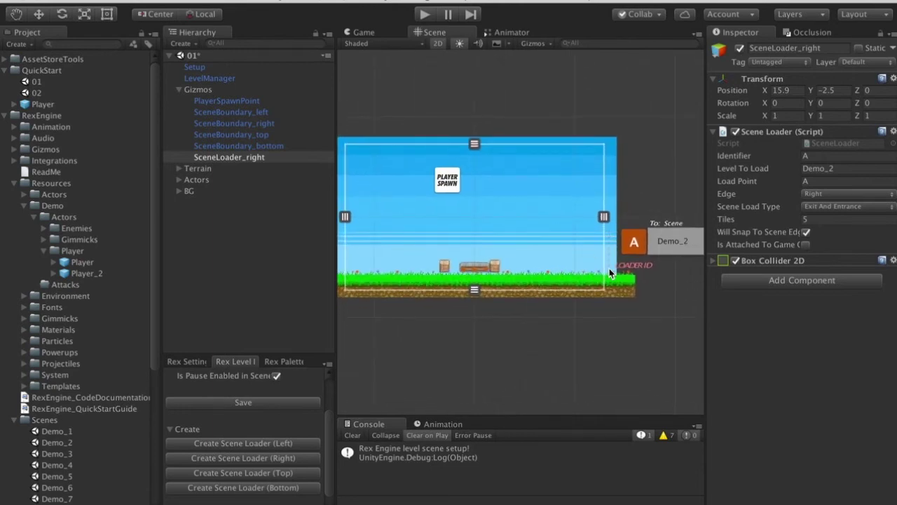
left_click_drag(633, 247, 630, 267)
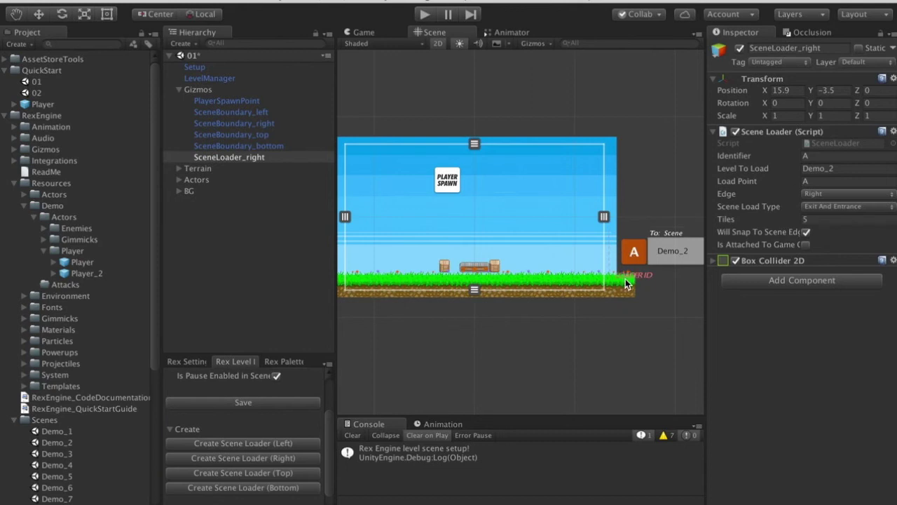
scroll(625, 281, "down", 3)
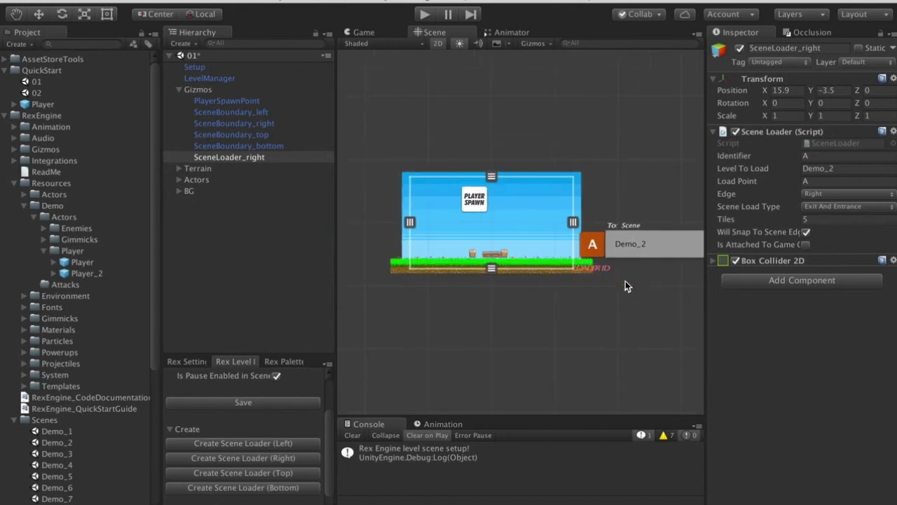
scroll(625, 281, "up", 2)
scroll(558, 251, "up", 3)
middle_click_drag(558, 252, 525, 259)
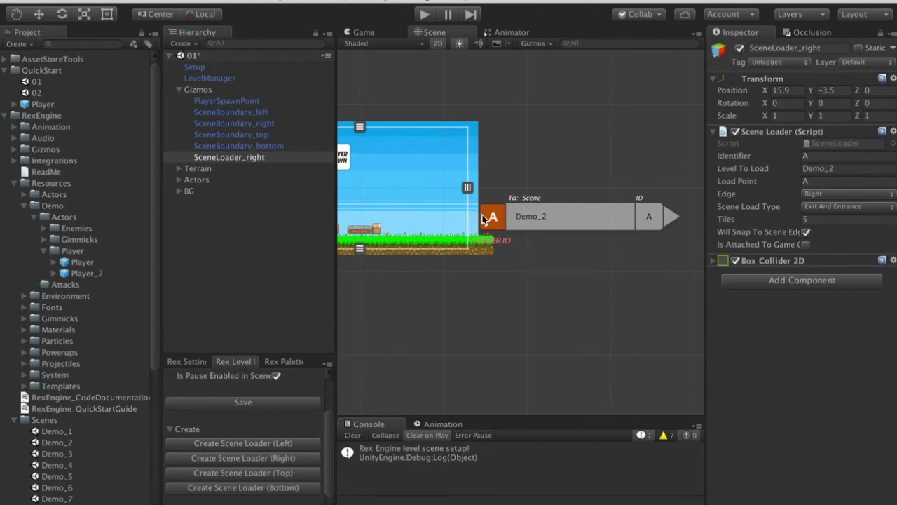
Set the loader's Level To Load to 02, then open scene 02.
left_click(813, 156)
left_click(809, 170)
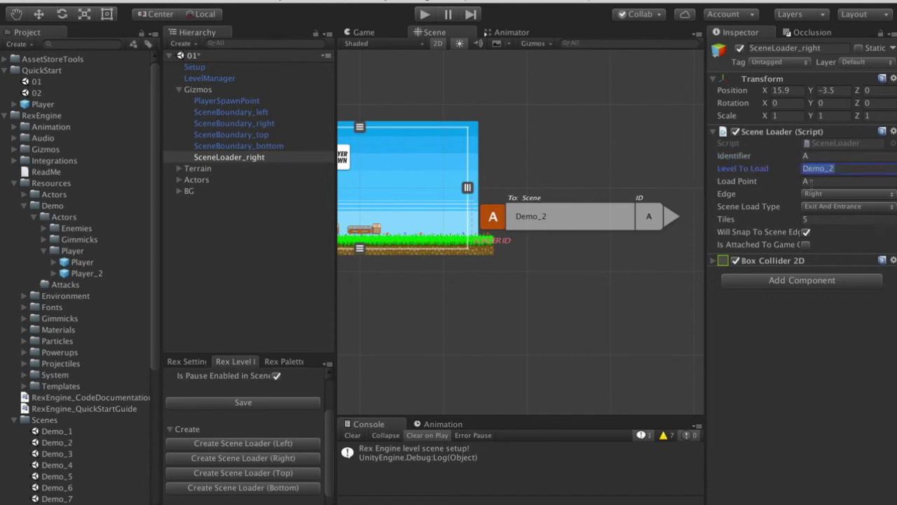
type("02")
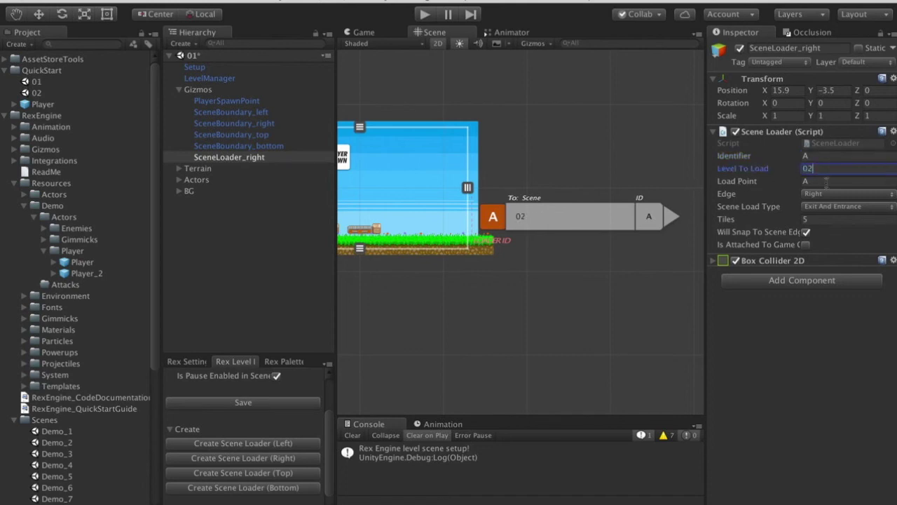
left_click(827, 182)
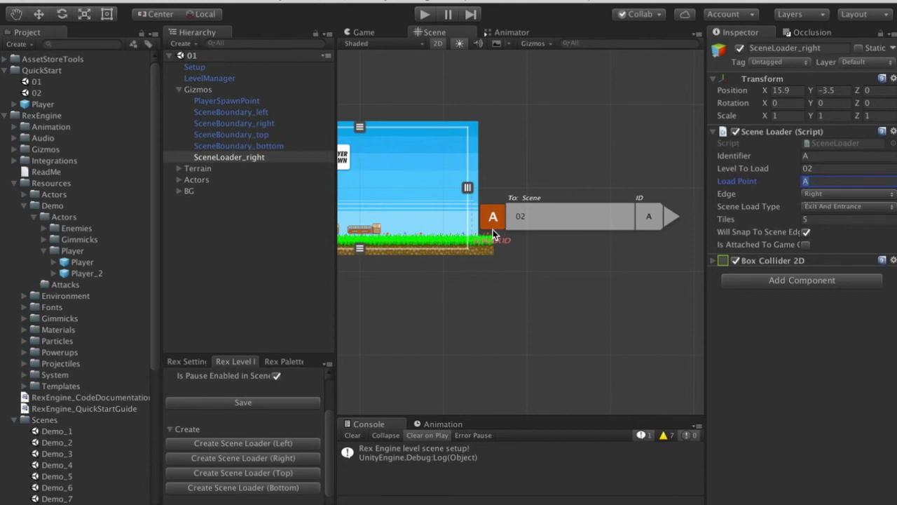
double_click(54, 92)
left_click_drag(512, 326, 761, 361)
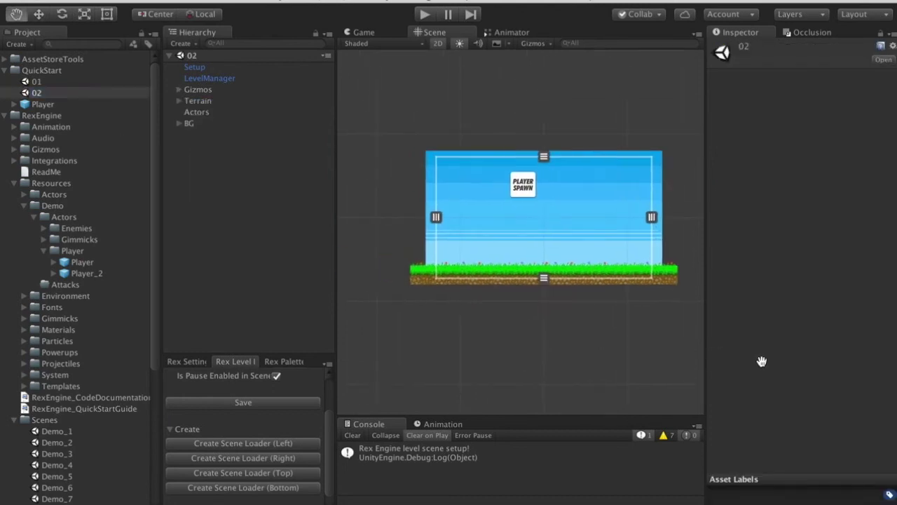
Add a left-edge scene loader in scene 02, lower it to Y -3.5, and set Level To Load to 01.
left_click(264, 444)
left_click_drag(412, 233, 412, 265)
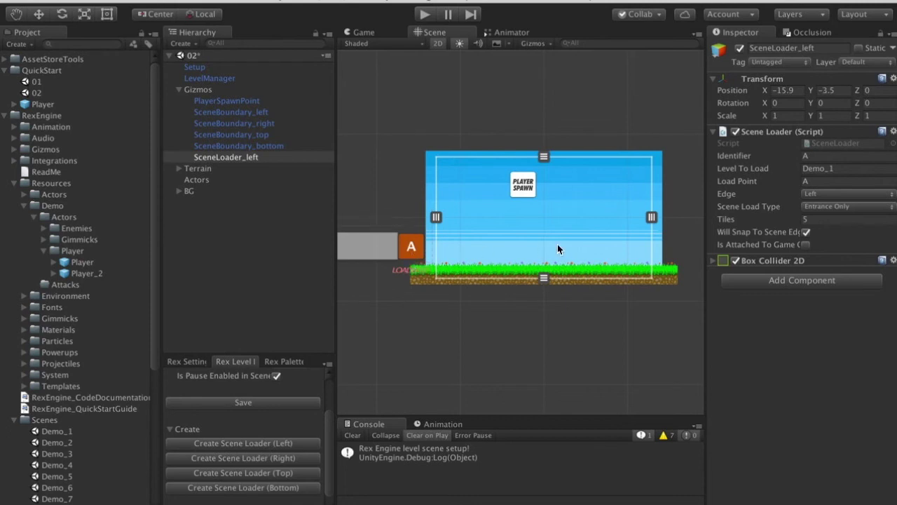
left_click(813, 155)
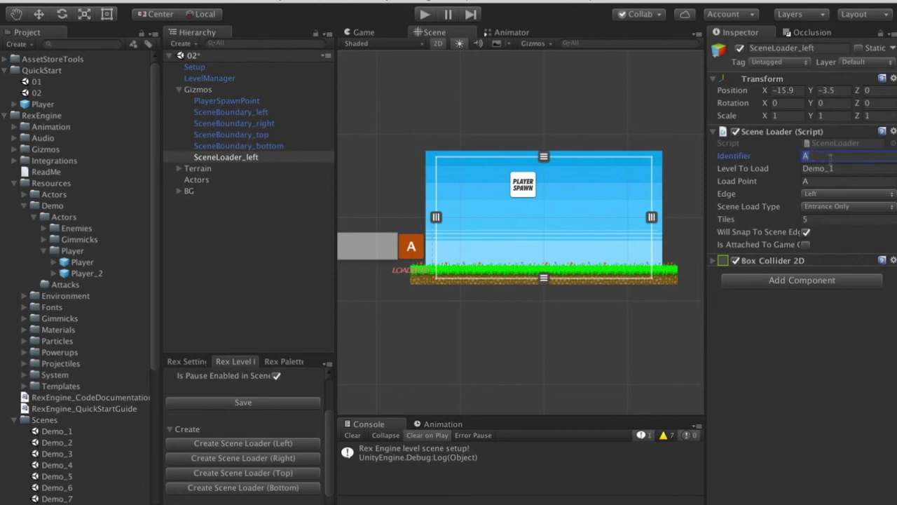
left_click(843, 168)
type("01")
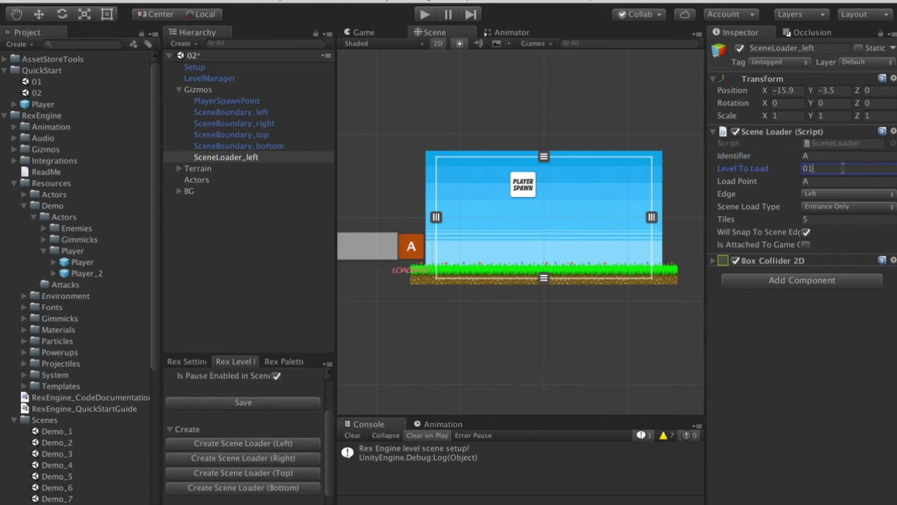
left_click(825, 182)
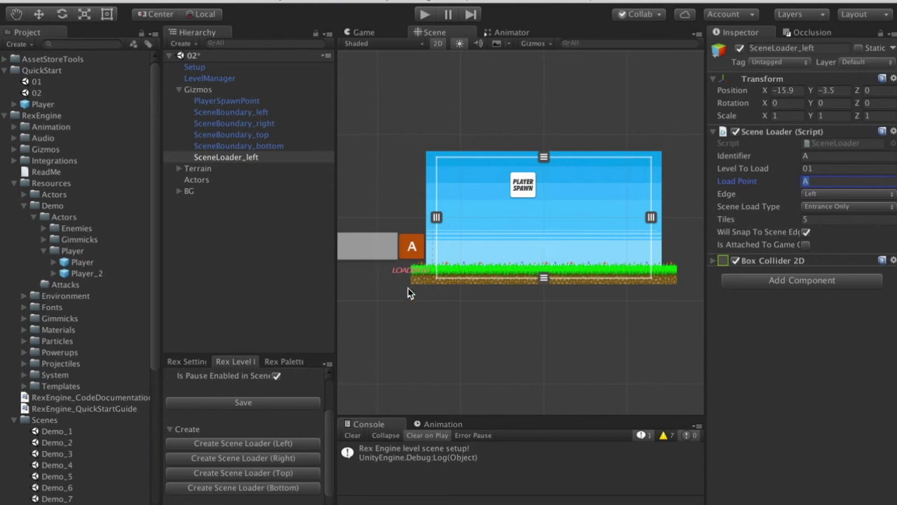
Select SceneBoundary_left in scene 02, toggle Is Solid on and off so it stays non-solid, then deselect.
left_click(436, 218)
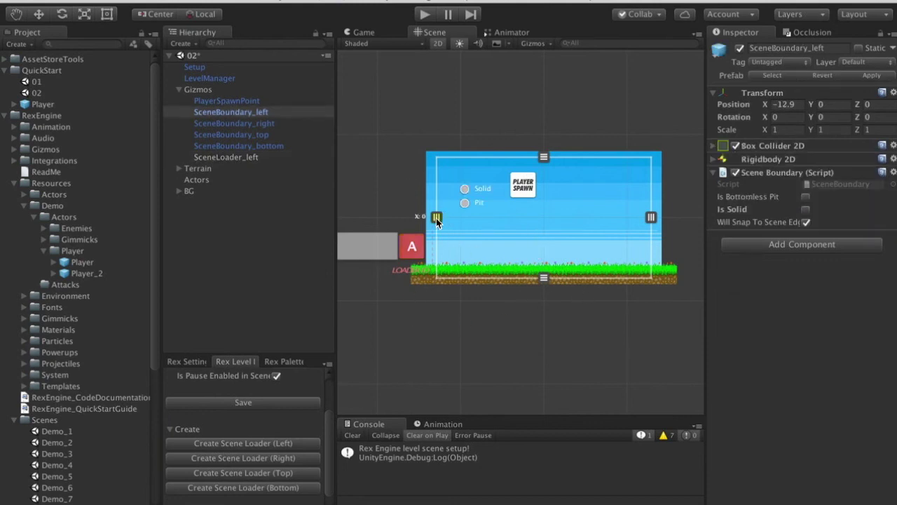
middle_click_drag(460, 243, 502, 154)
left_click(500, 151)
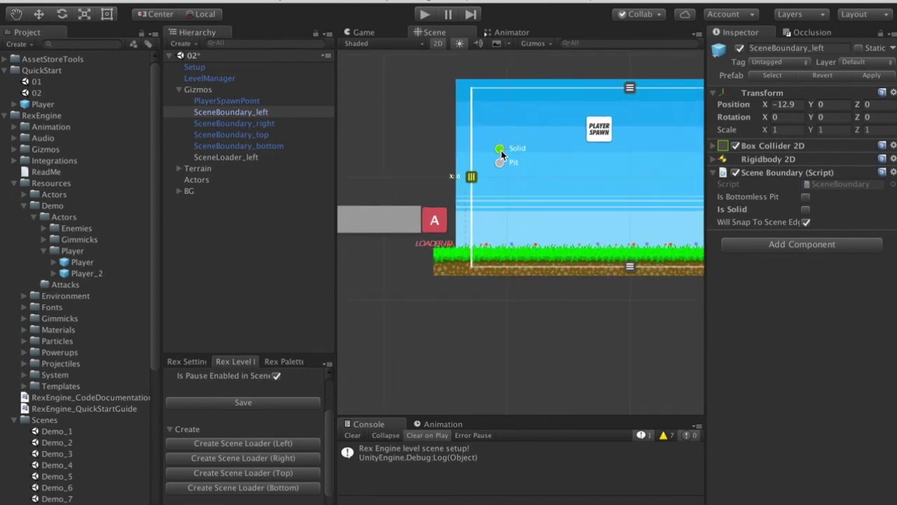
left_click(501, 152)
left_click(501, 151)
left_click(501, 151)
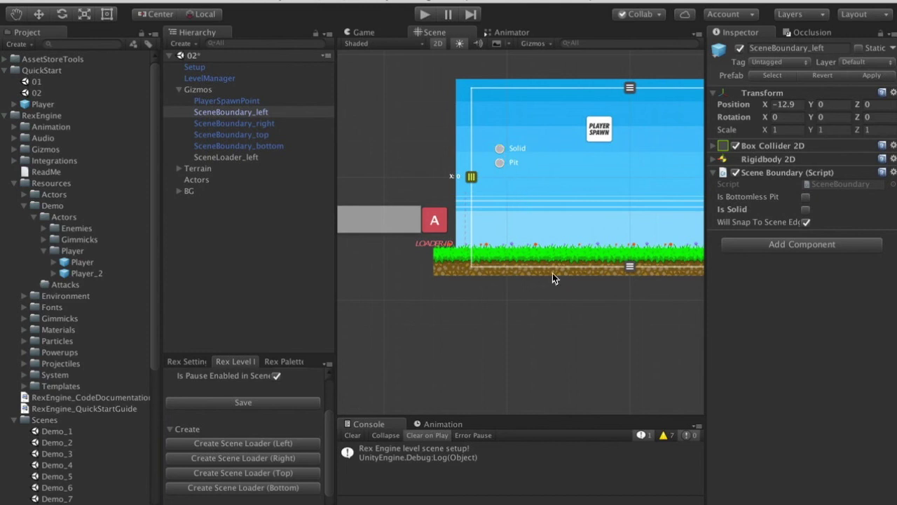
left_click(560, 340)
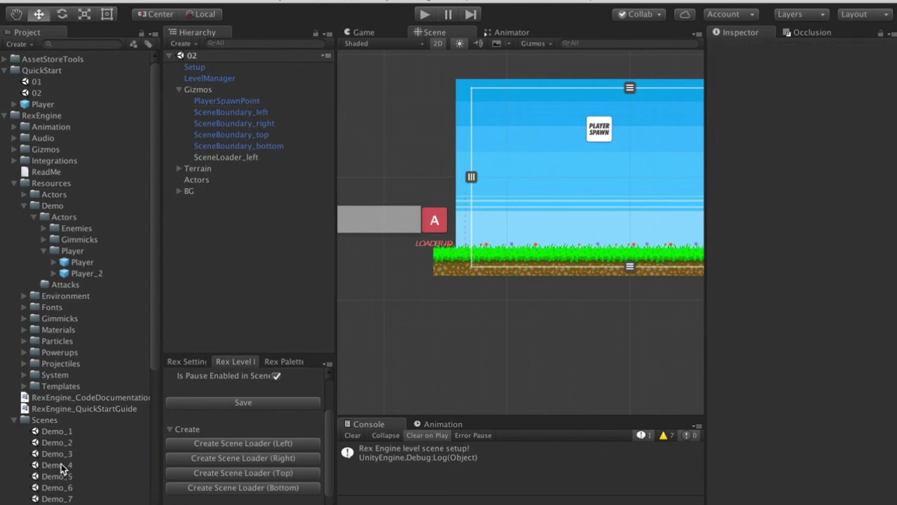
Reopen scene 01 and inspect its right boundary with the loader leading to 02.
double_click(54, 83)
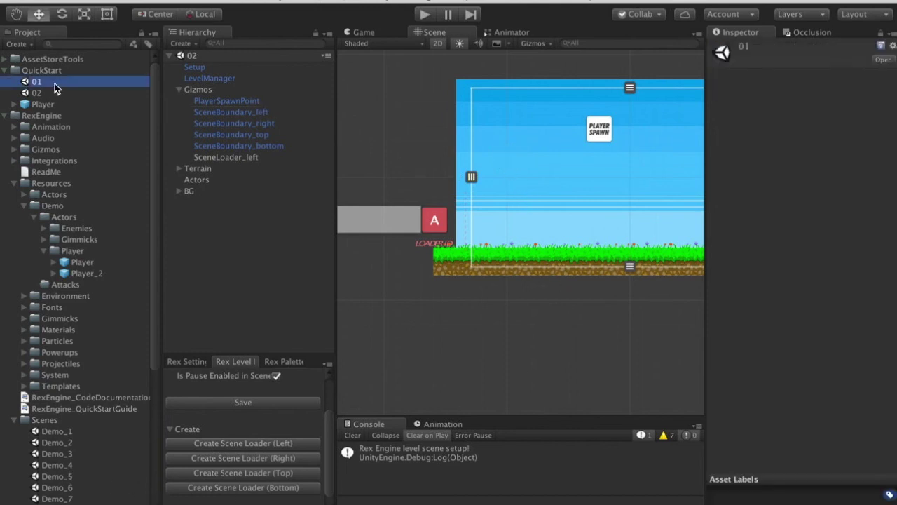
middle_click_drag(552, 253, 413, 259)
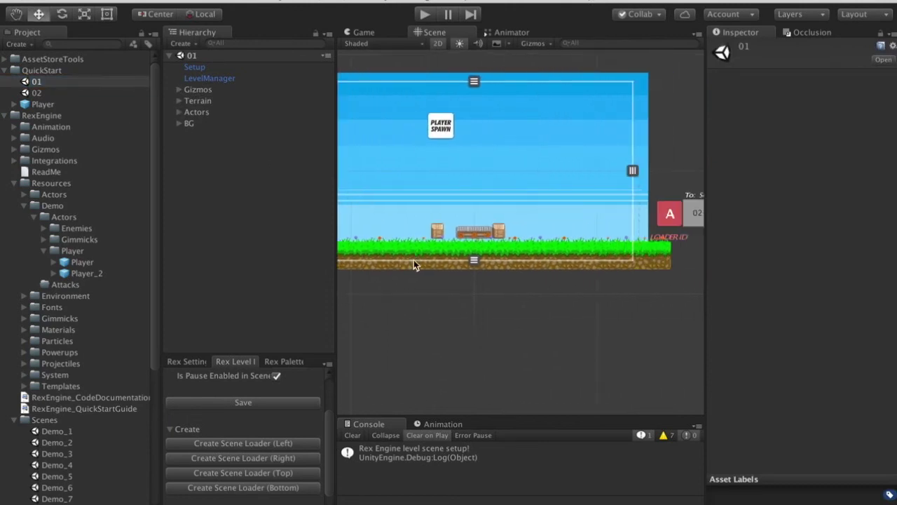
middle_click_drag(550, 232, 467, 224)
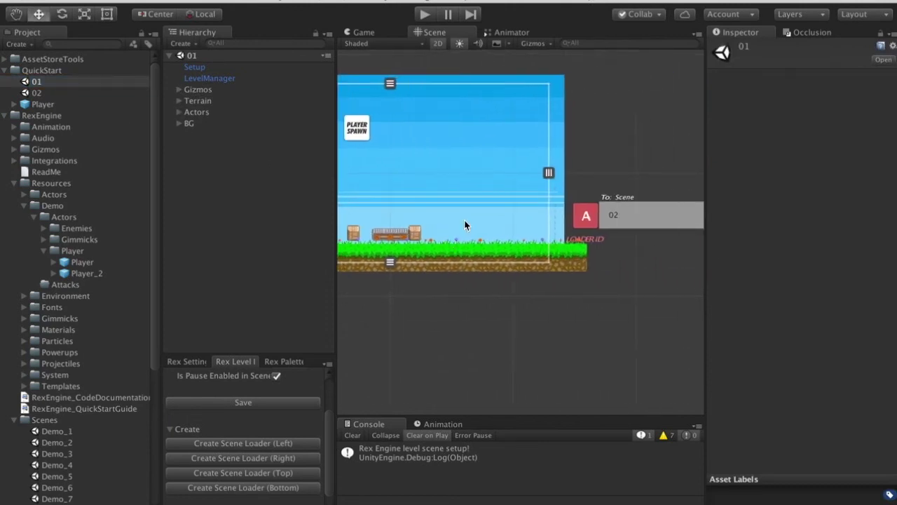
left_click(549, 172)
left_click(621, 121)
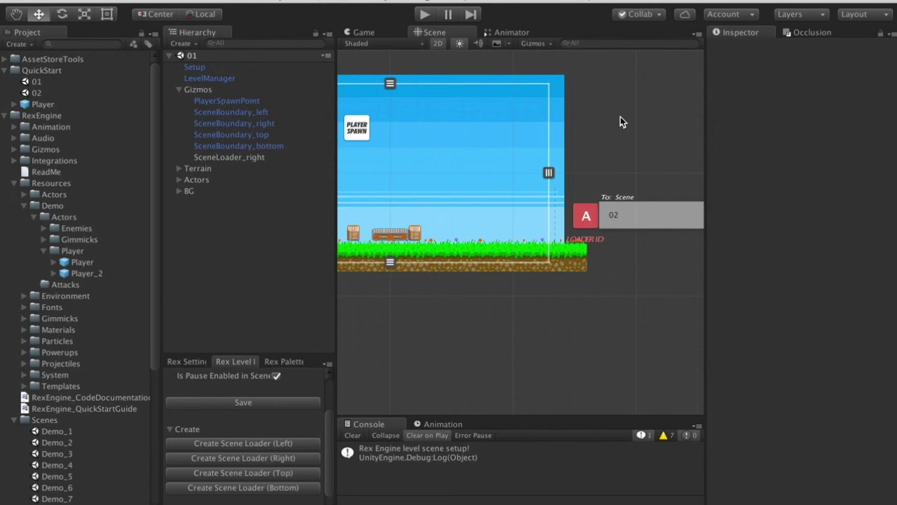
scroll(578, 285, "down", 2)
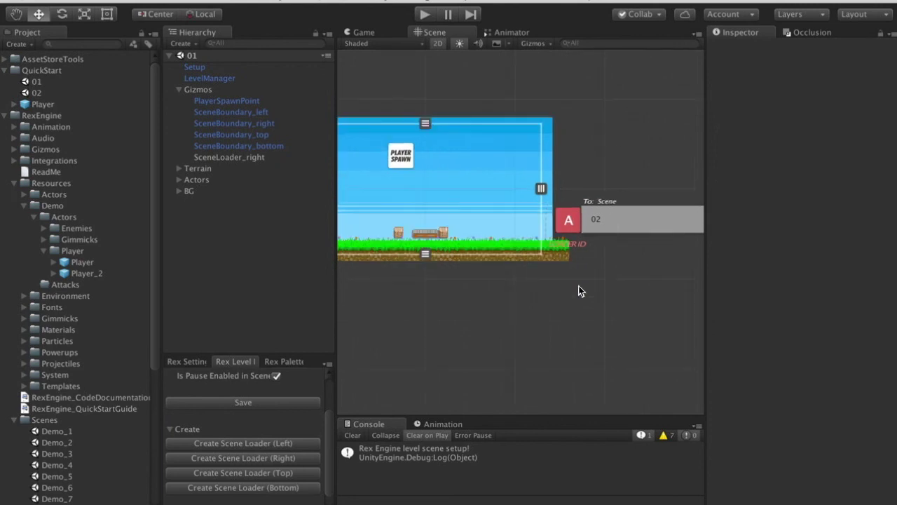
Play-test scene 01, walking the player right through the loader into scene 02 and back, then stop.
left_click(427, 14)
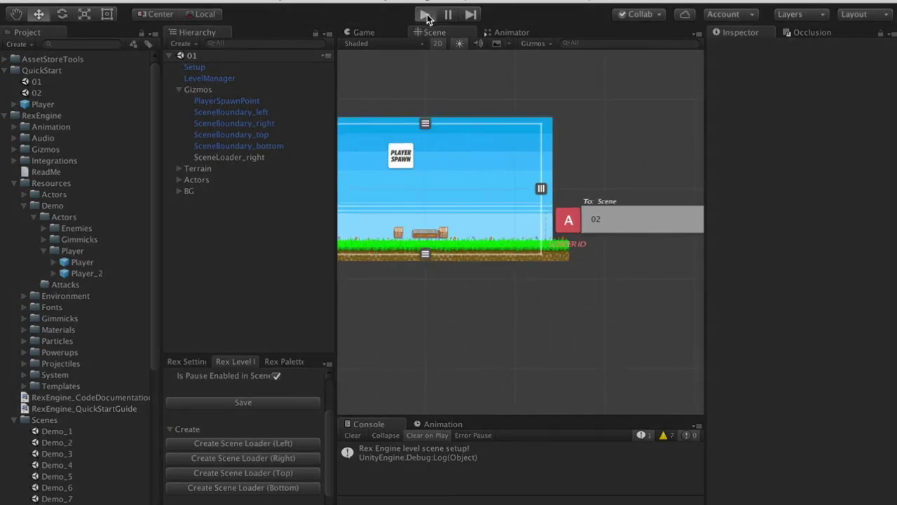
key("Right")
key("Right")
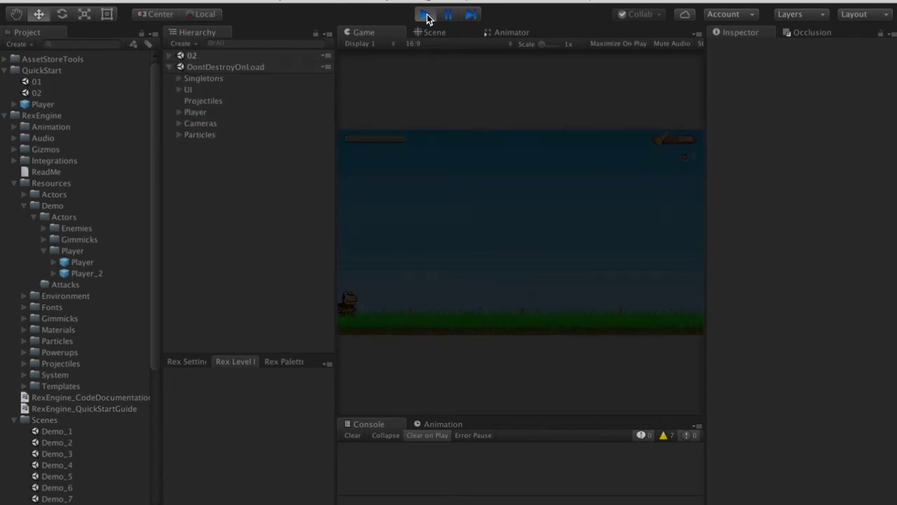
key("Left")
key("Right")
key("Left")
key("Right")
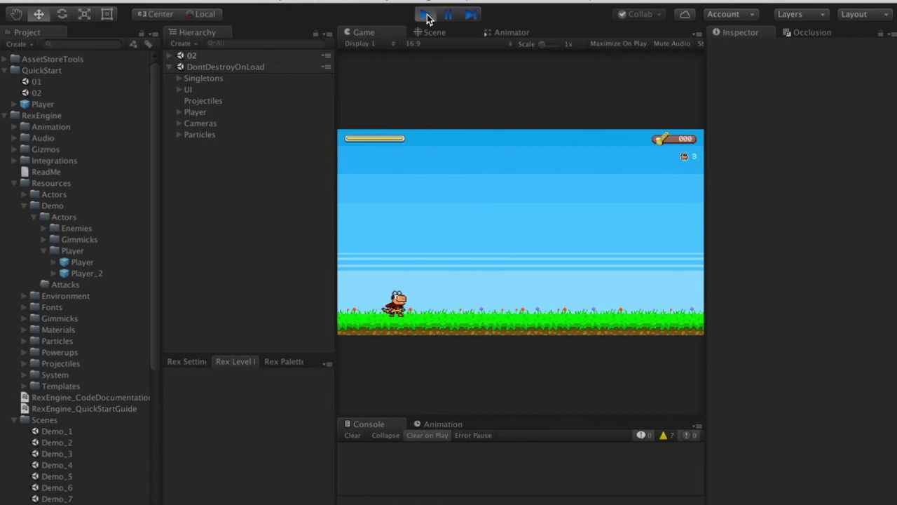
left_click(426, 15)
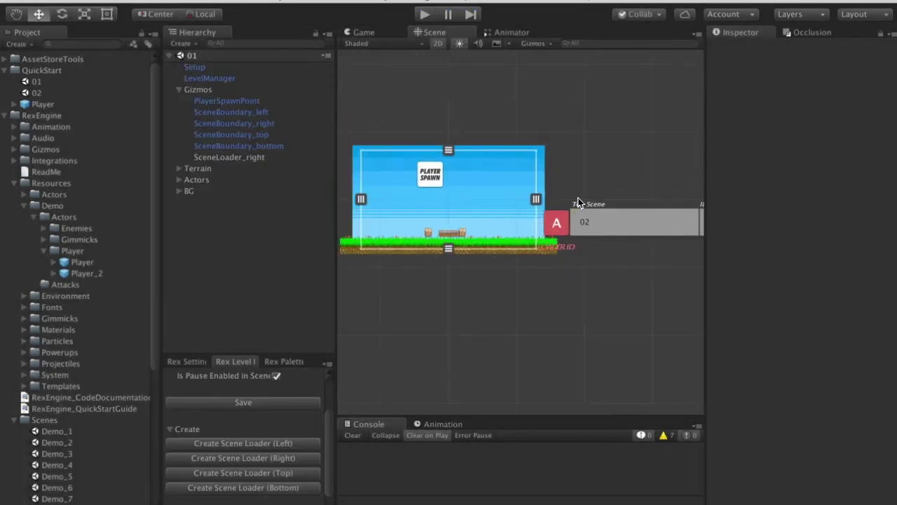
In scene 02, set the left SceneLoader back to scene 01 to the Exit And Entrance load type.
middle_click_drag(595, 203, 509, 172)
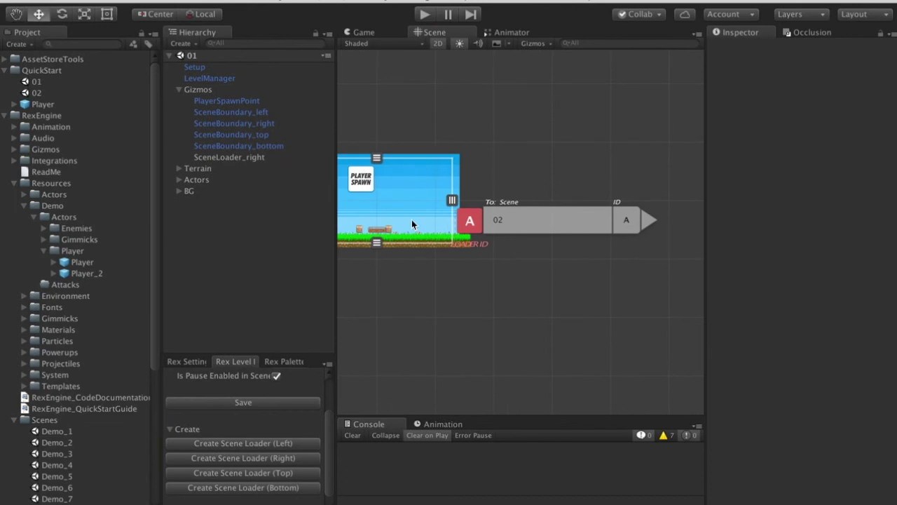
double_click(29, 93)
middle_click_drag(517, 330, 633, 338)
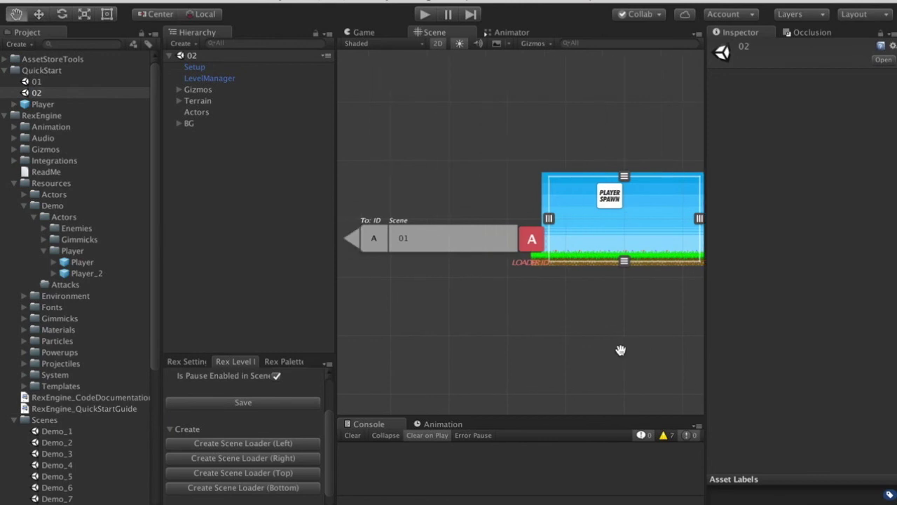
left_click(537, 244)
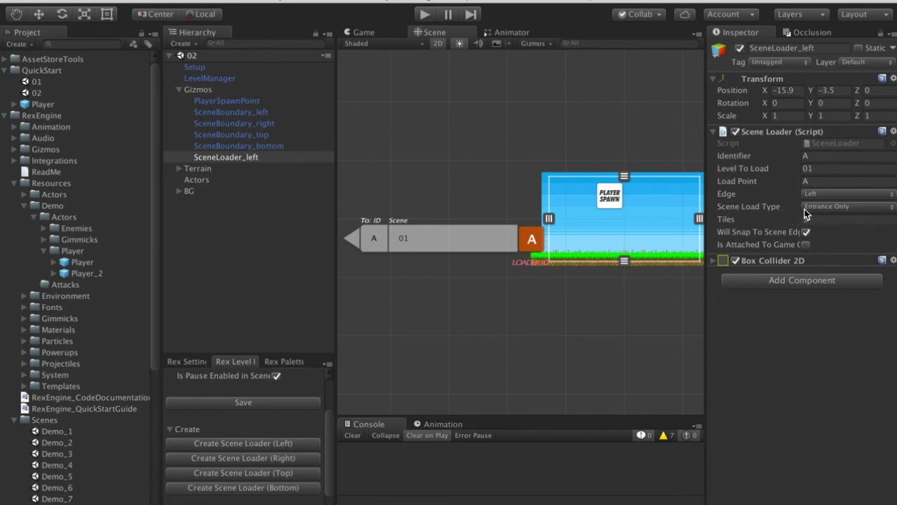
left_click(877, 213)
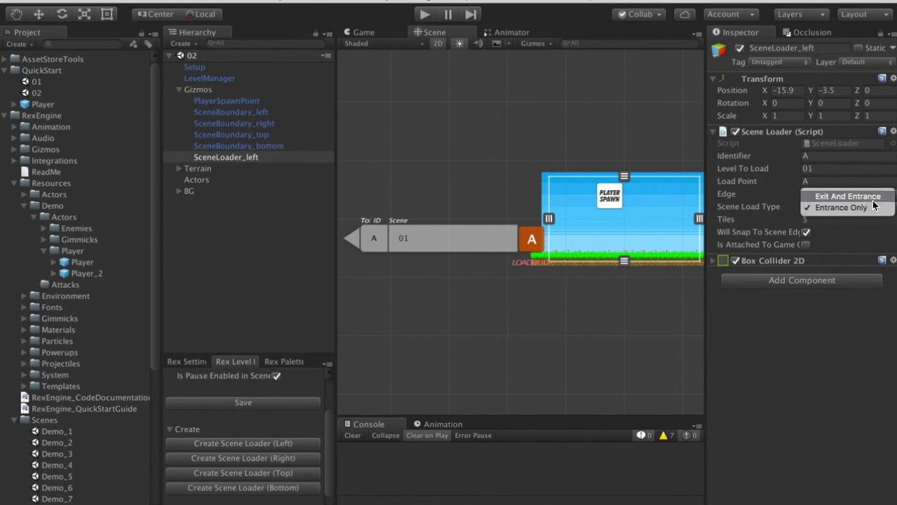
left_click(874, 199)
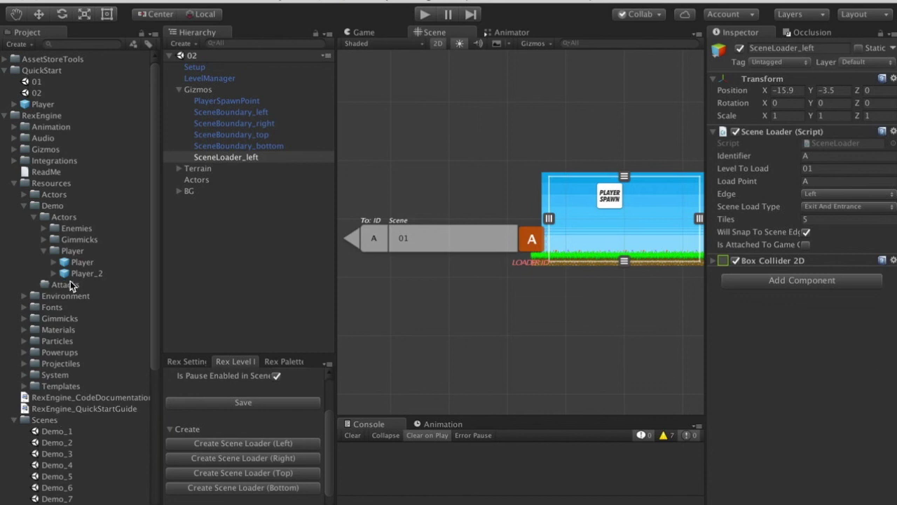
Play-test scene 01, walking the player right into scene 02 and back left, then stop.
double_click(36, 82)
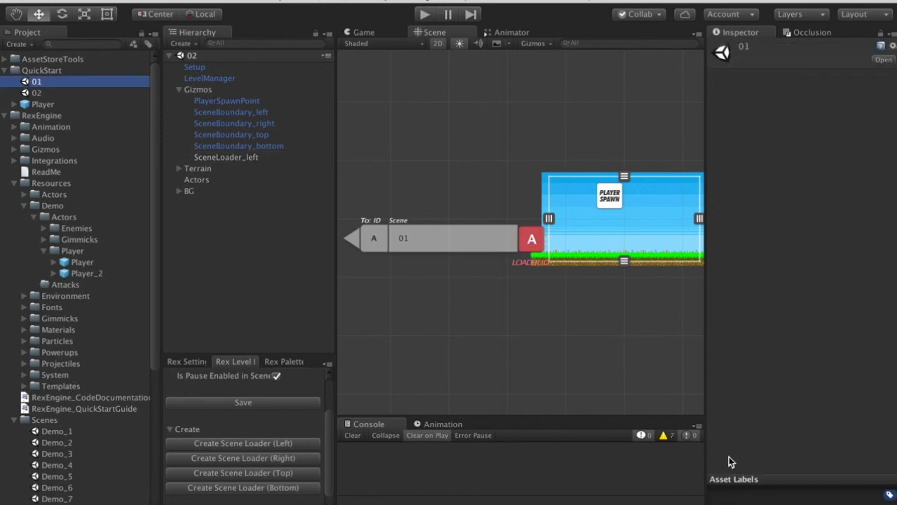
left_click(516, 238)
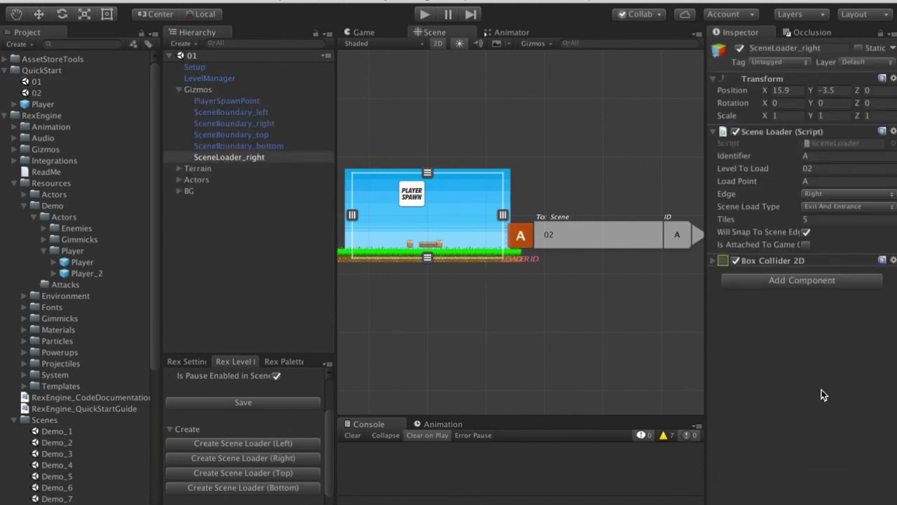
left_click(425, 14)
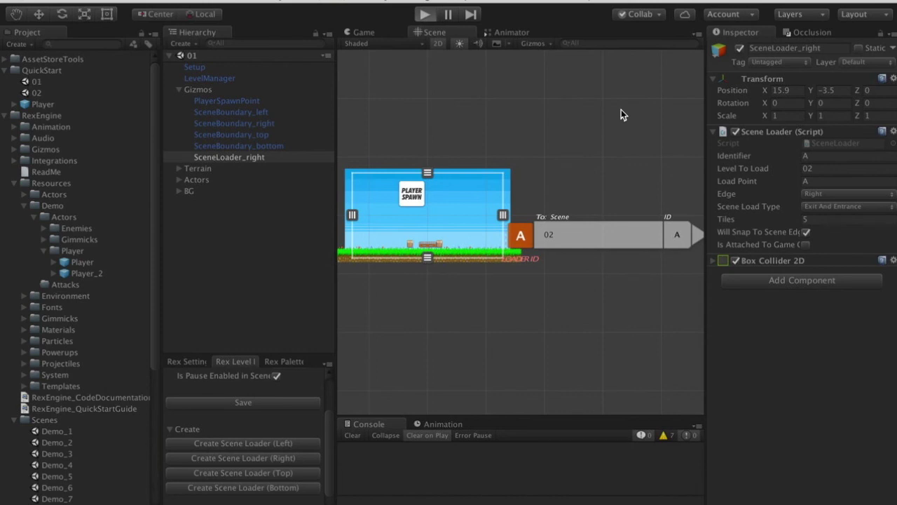
key("Right")
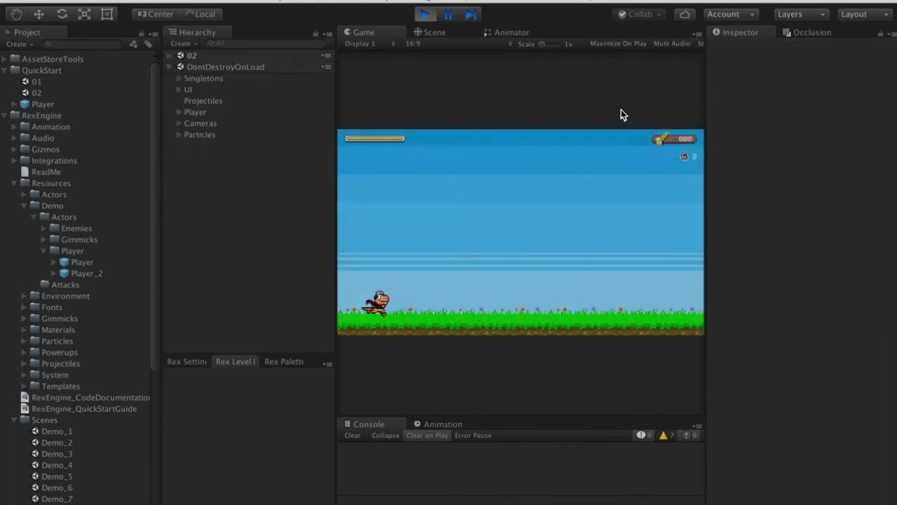
key("Left")
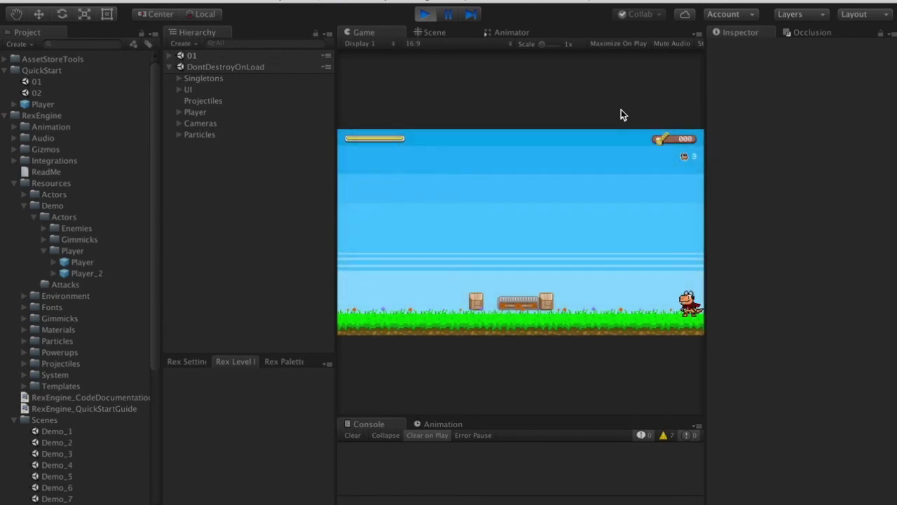
key("Left")
key("Right")
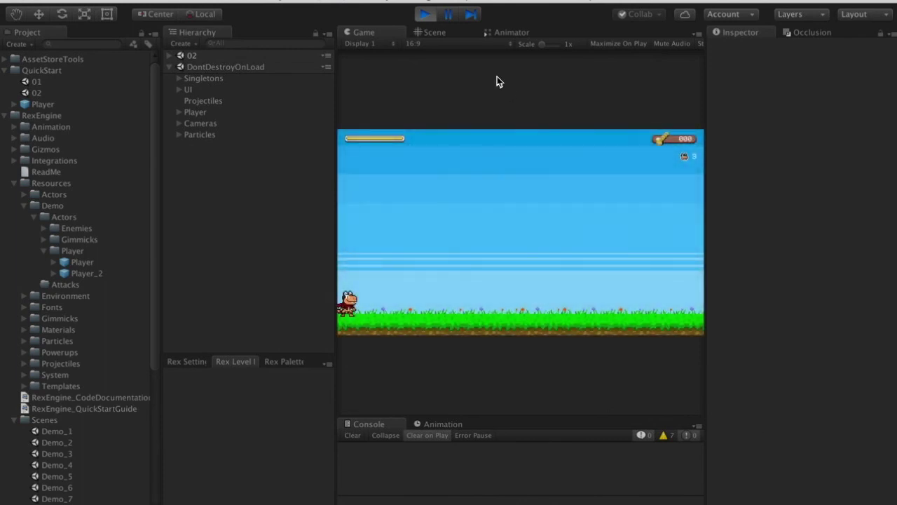
left_click(425, 15)
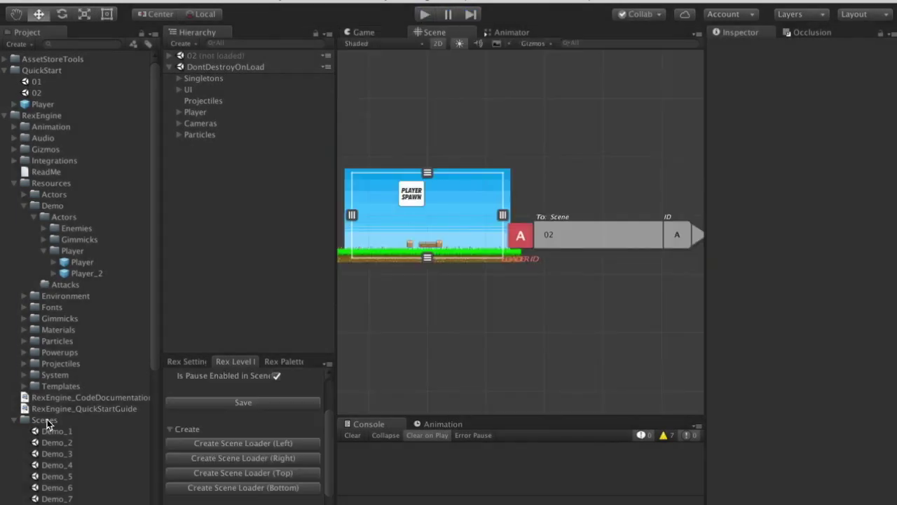
Open the Demo_1 example scene and look over its level and Demo_2 loader.
double_click(46, 433)
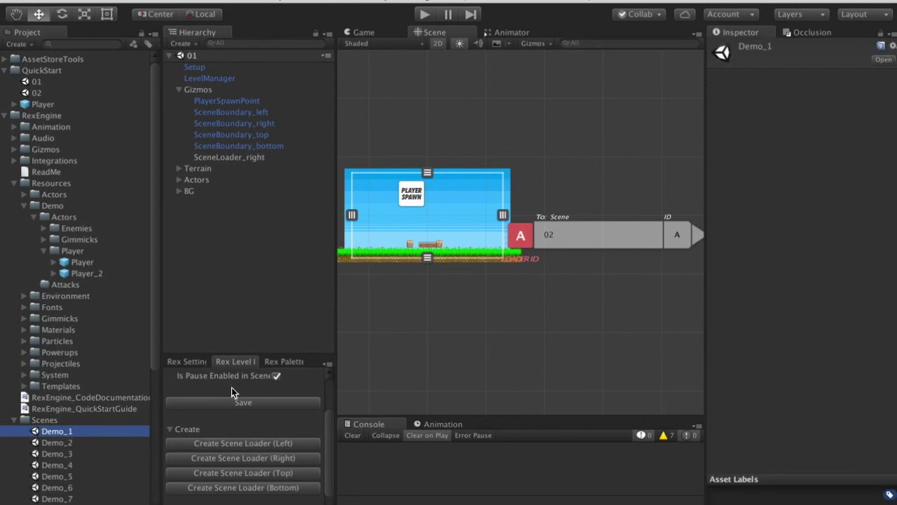
scroll(569, 329, "down", 4)
middle_click_drag(570, 336, 521, 332)
middle_click_drag(625, 346, 402, 325)
scroll(443, 309, "up", 5)
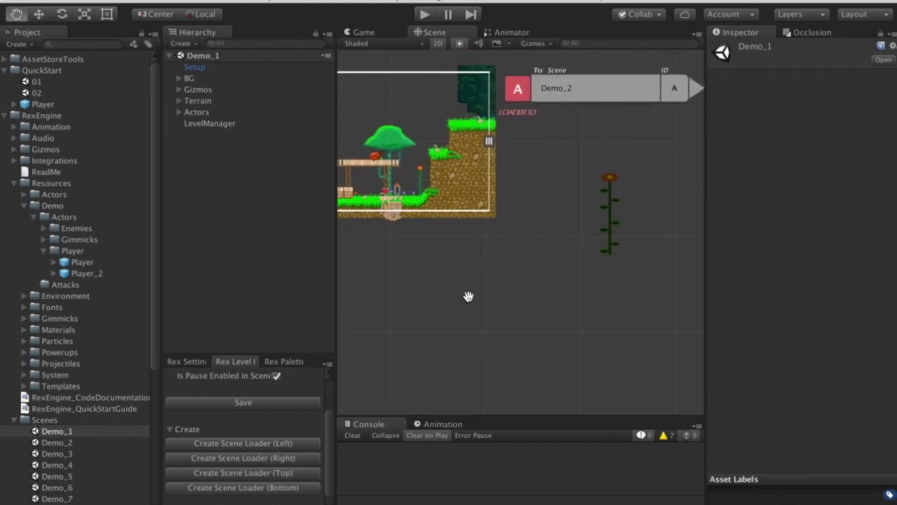
middle_click_drag(467, 281, 466, 317)
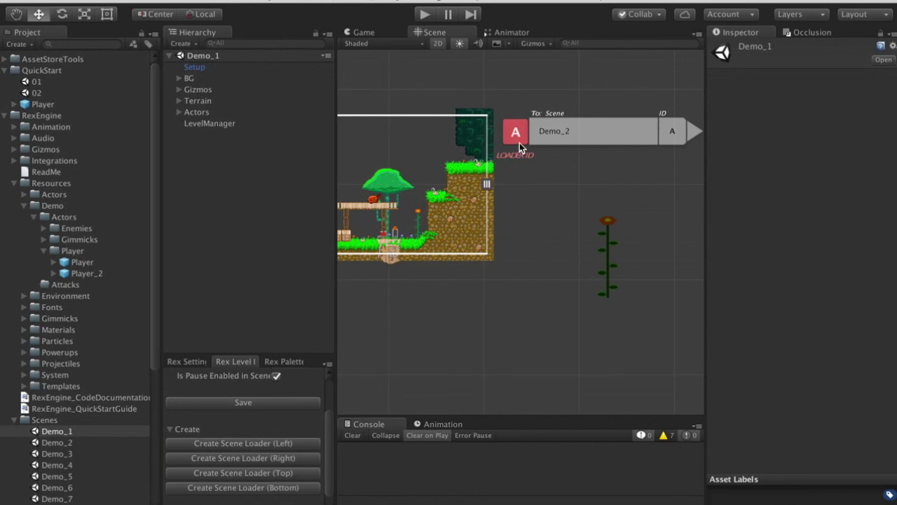
Open the Demo_2 example scene and zoom in on loaders A, B and C beside the player spawn.
double_click(57, 442)
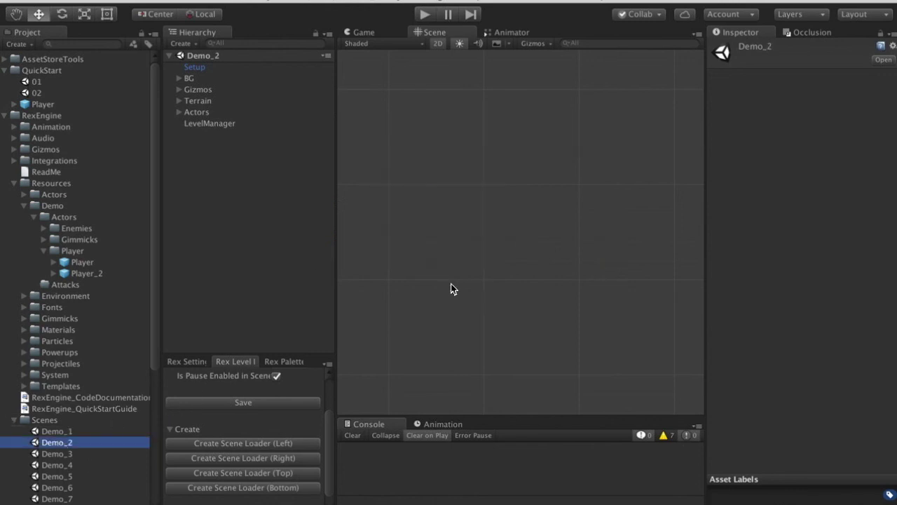
left_click_drag(703, 343, 588, 350)
scroll(617, 330, "up", 5)
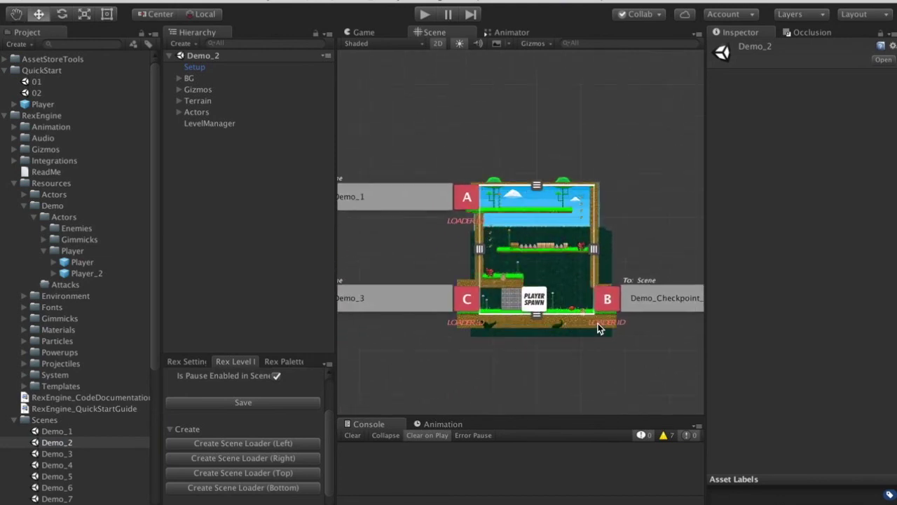
scroll(613, 264, "up", 3)
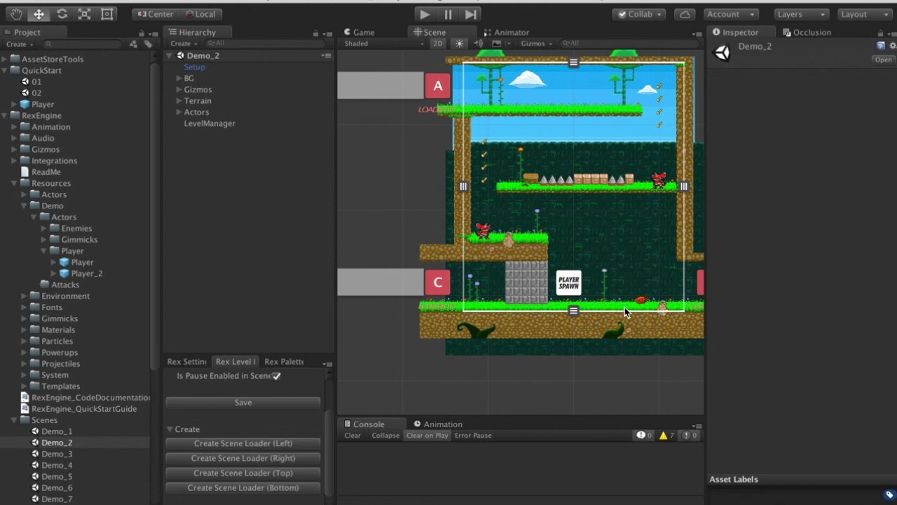
Show the Rex Palette tools for creating new objects.
left_click(287, 361)
scroll(275, 456, "down", 5)
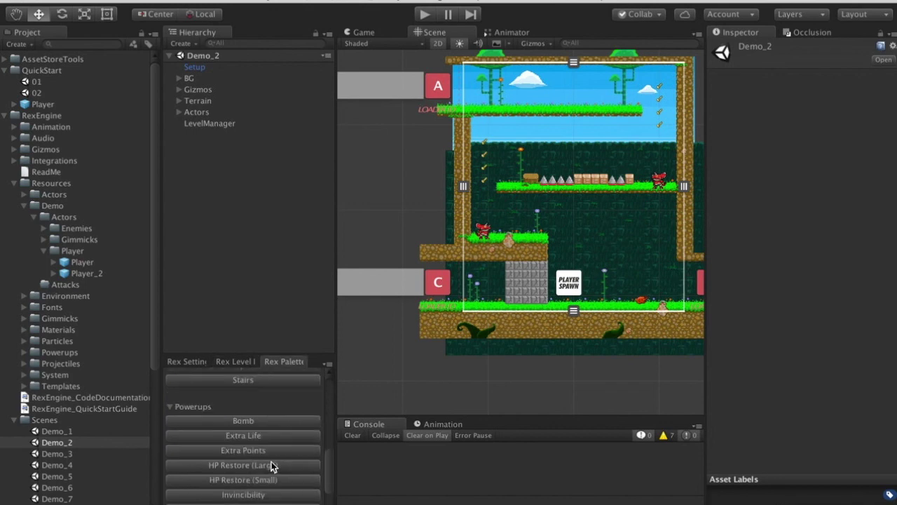
scroll(267, 482, "up", 6)
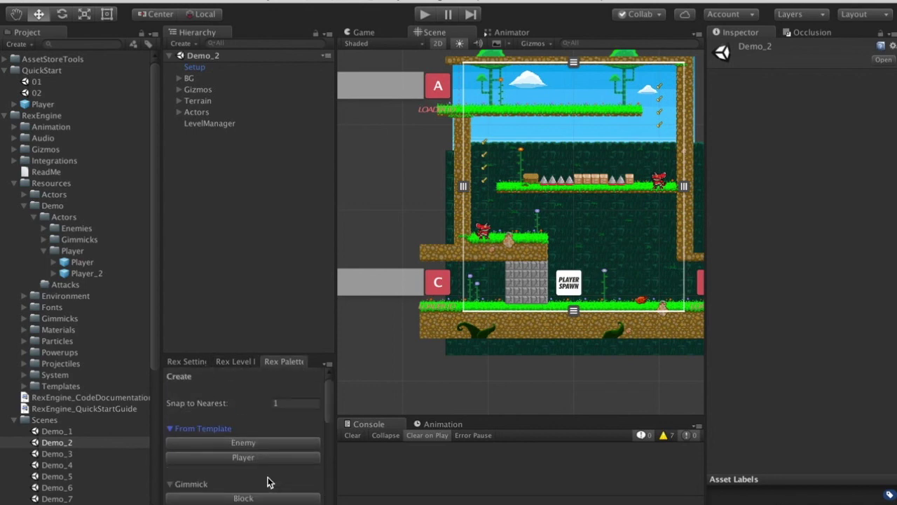
mouse_move(295, 379)
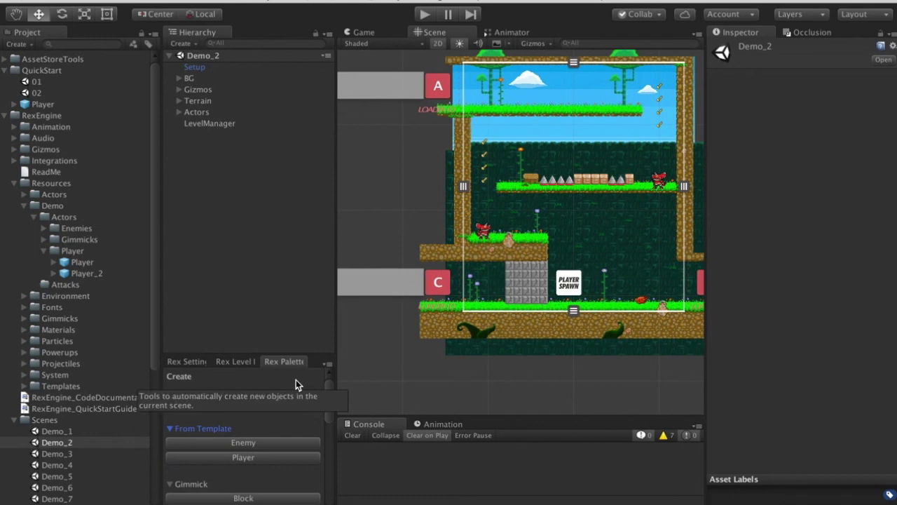